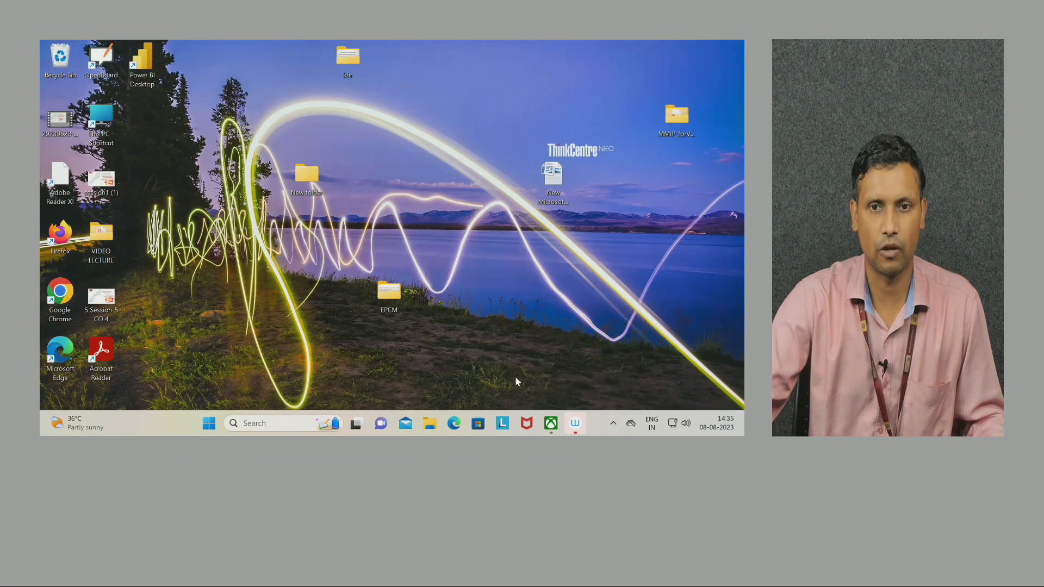
Launch Chrome and search Google for 'power bi desktop download'.
{"action": "left_click", "coordinate": [60, 296]}
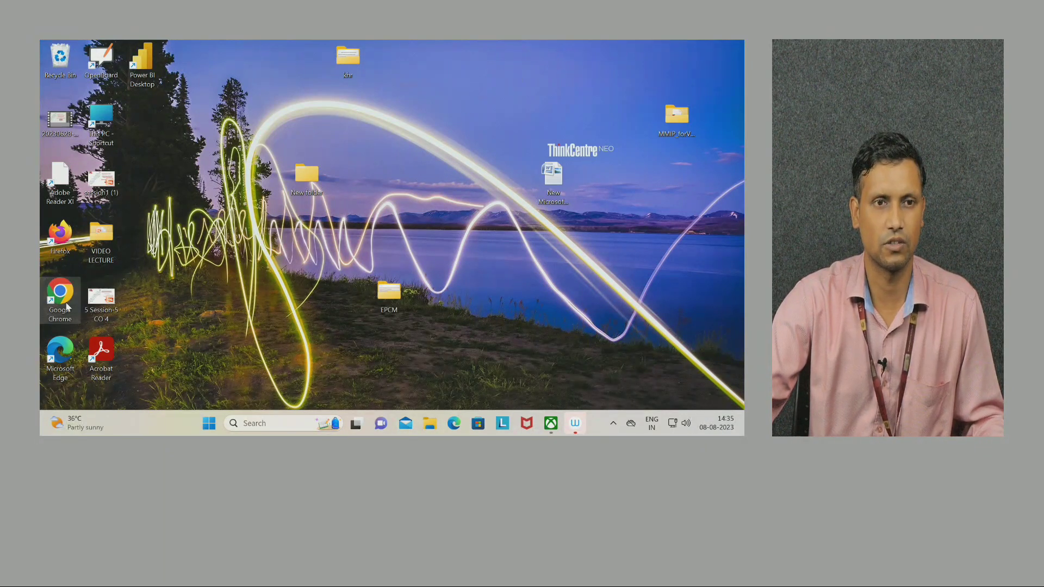
{"action": "double_click", "coordinate": [52, 307]}
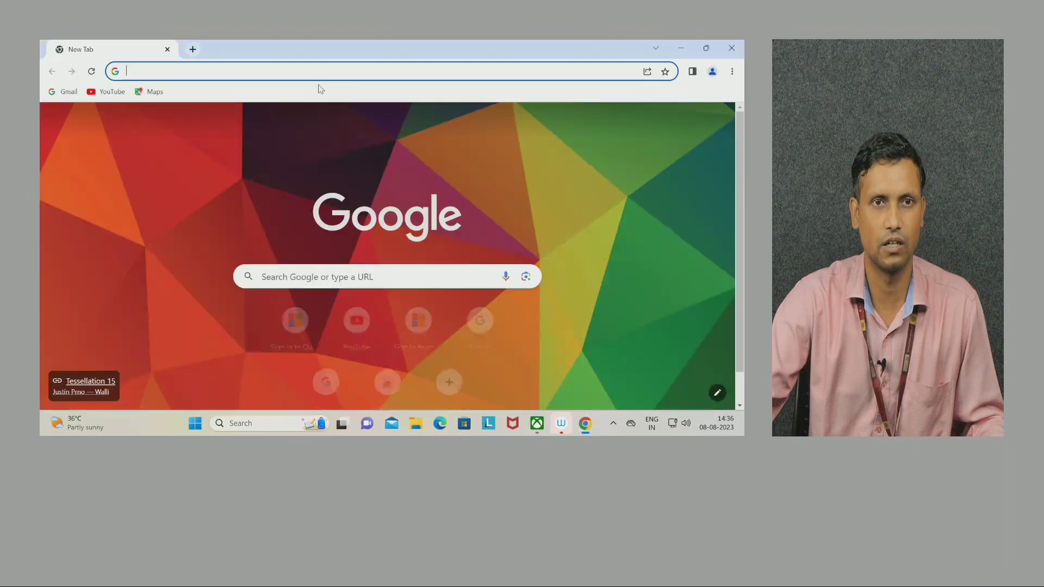
{"action": "type", "text": "po"}
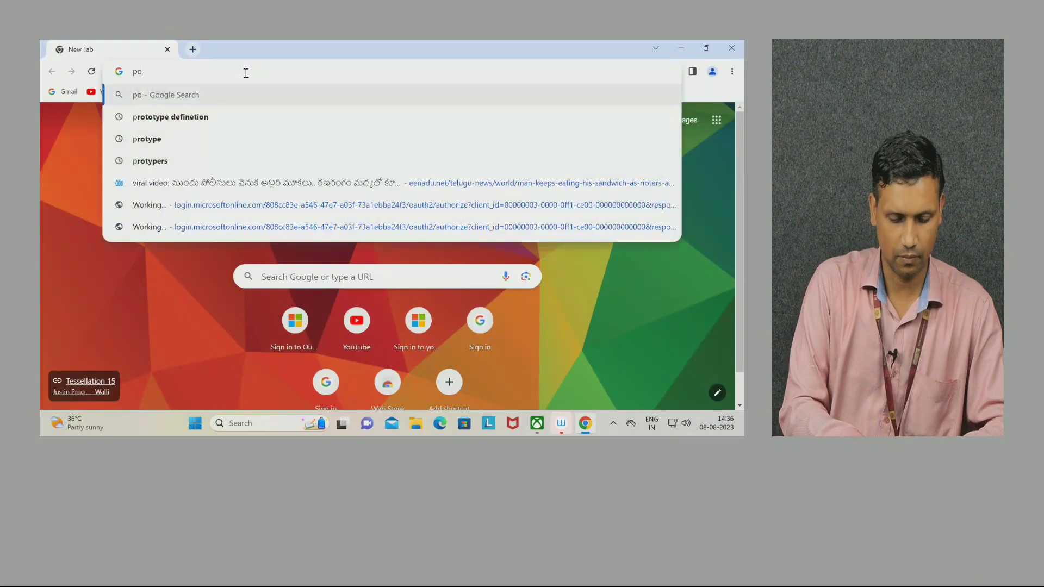
{"action": "type", "text": "wer bi"}
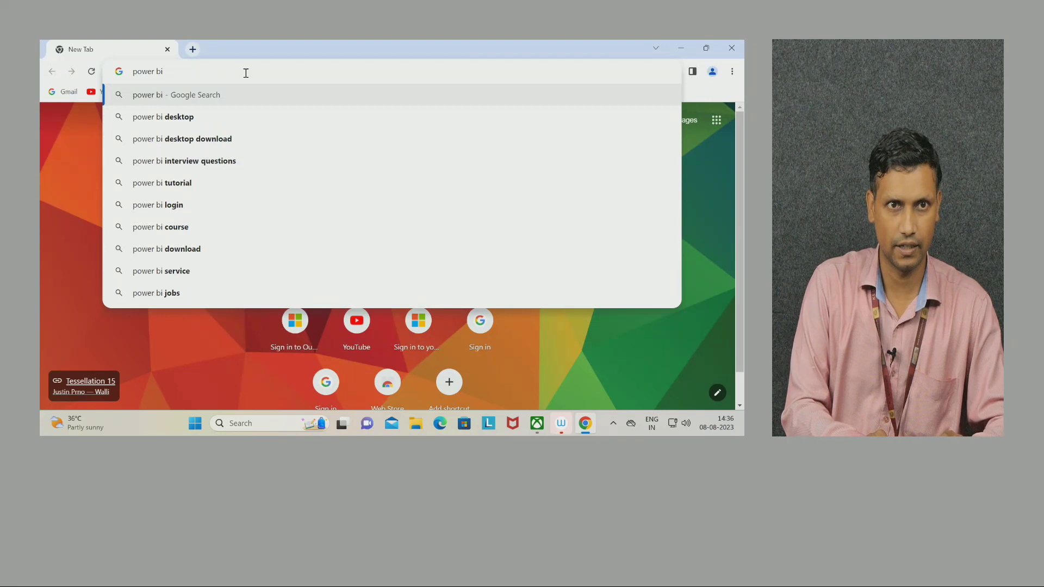
{"action": "key", "text": "Down"}
{"action": "key", "text": "Down"}
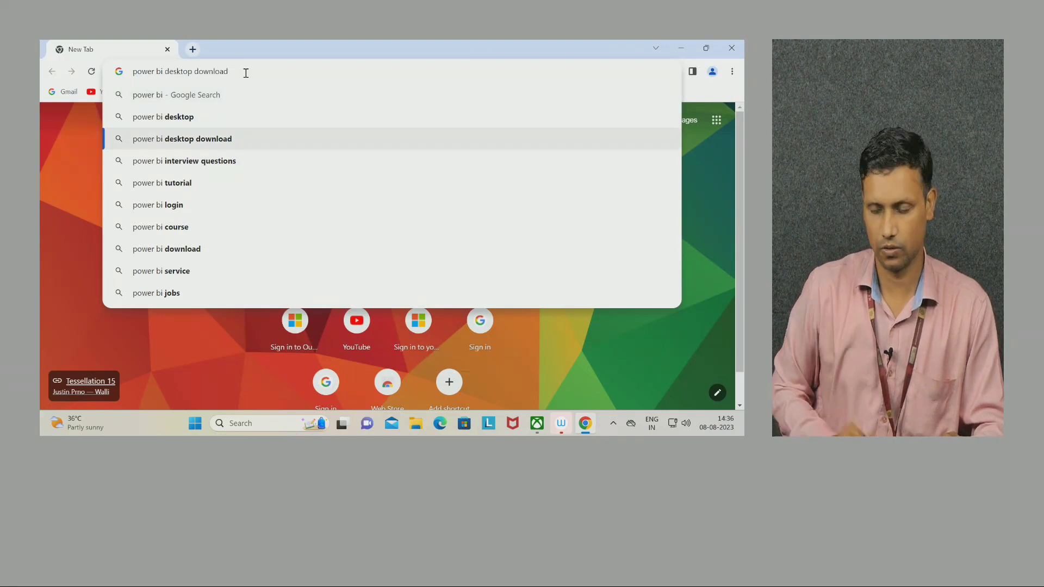
{"action": "key", "text": "Return"}
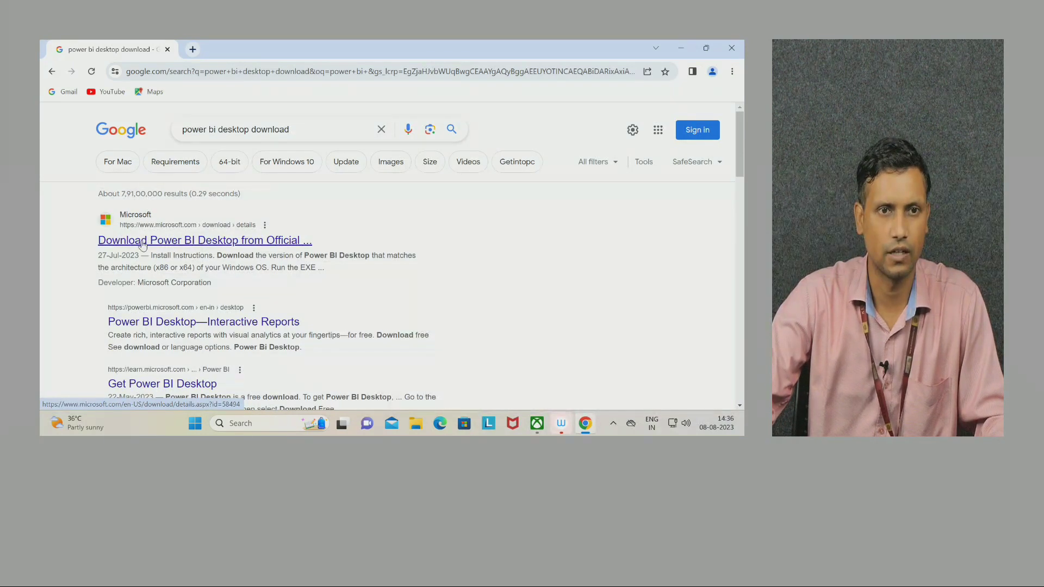
Open Microsoft's official Power BI Desktop download page and start its Download.
{"action": "left_click", "coordinate": [142, 243]}
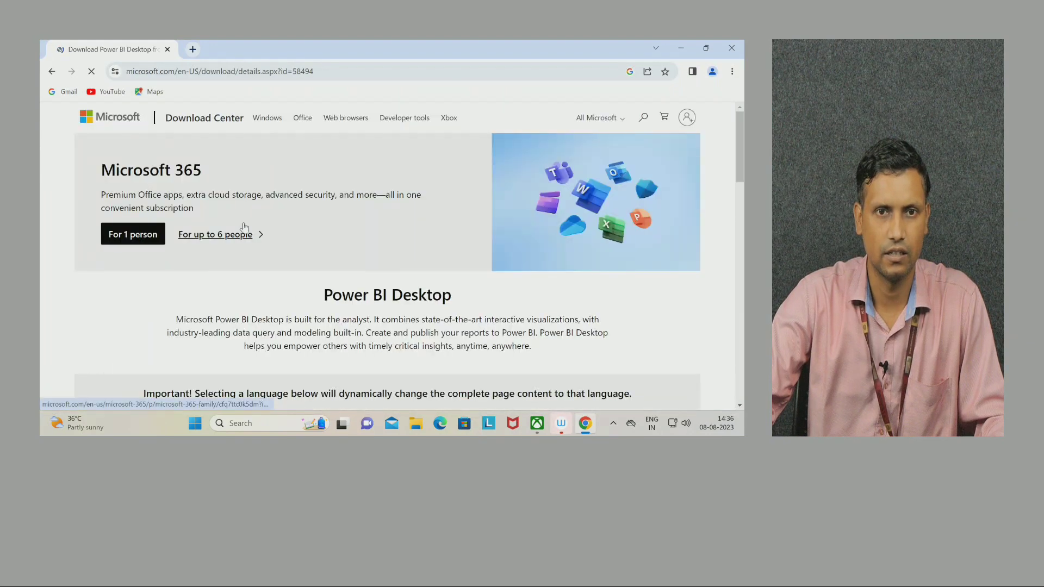
{"action": "scroll", "coordinate": [358, 206], "scroll_direction": "down", "scroll_amount": 2}
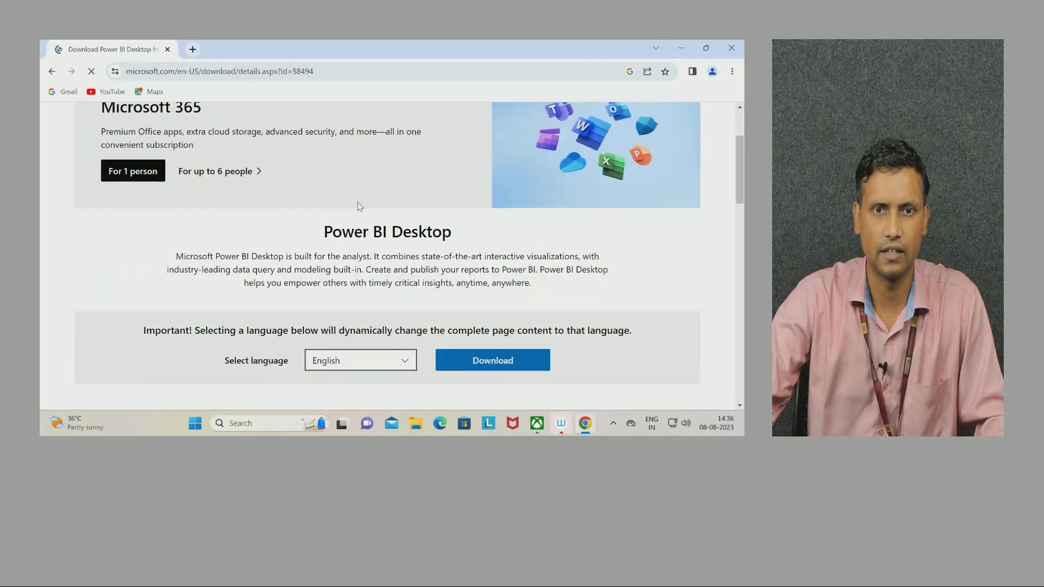
{"action": "scroll", "coordinate": [357, 205], "scroll_direction": "down", "scroll_amount": 1}
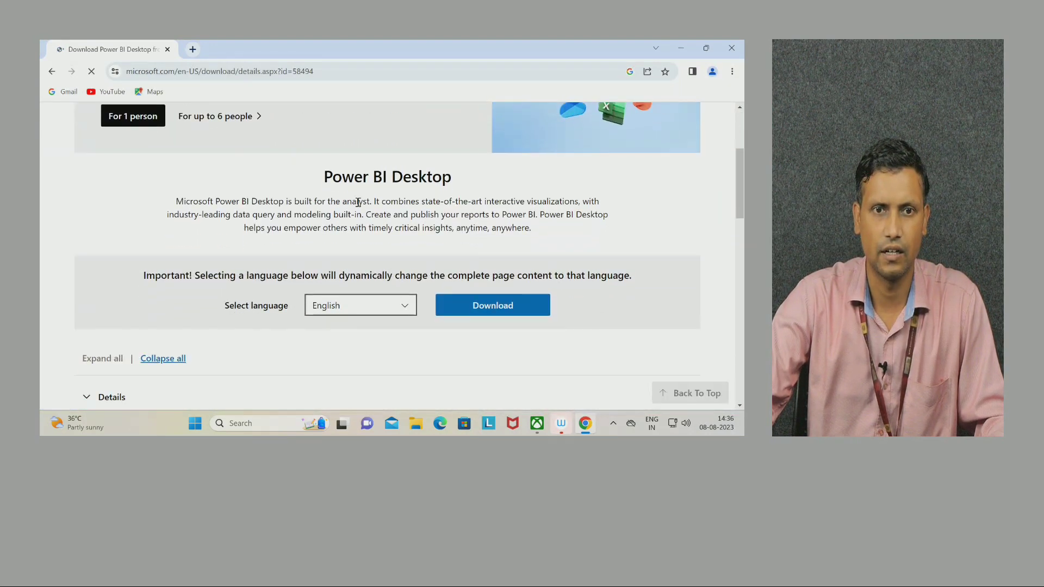
{"action": "left_click", "coordinate": [464, 309]}
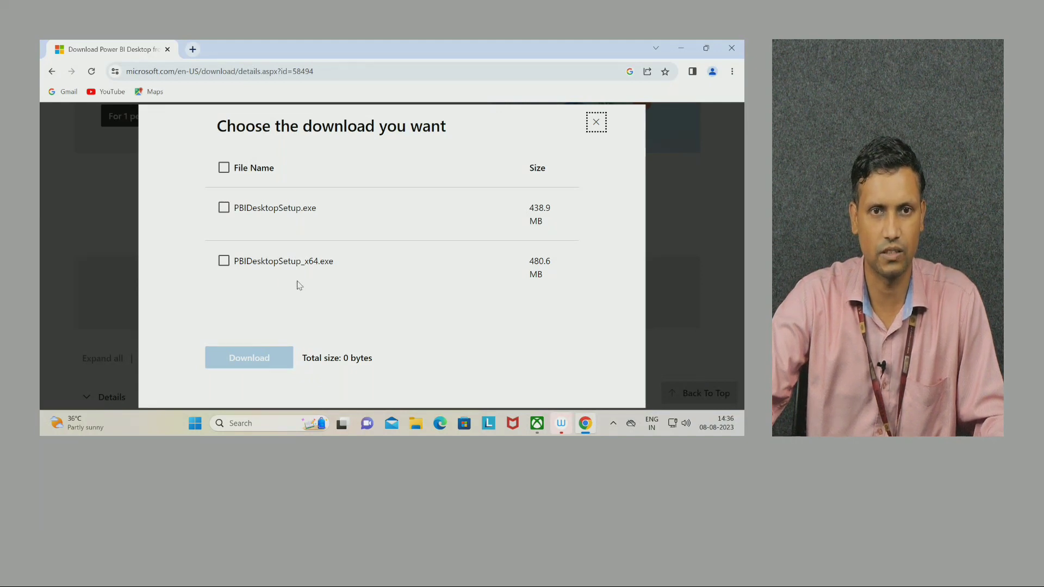
Tick PBIDesktopSetup_x64.exe, dismiss the download dialog without downloading, and close Chrome.
{"action": "left_click", "coordinate": [223, 261]}
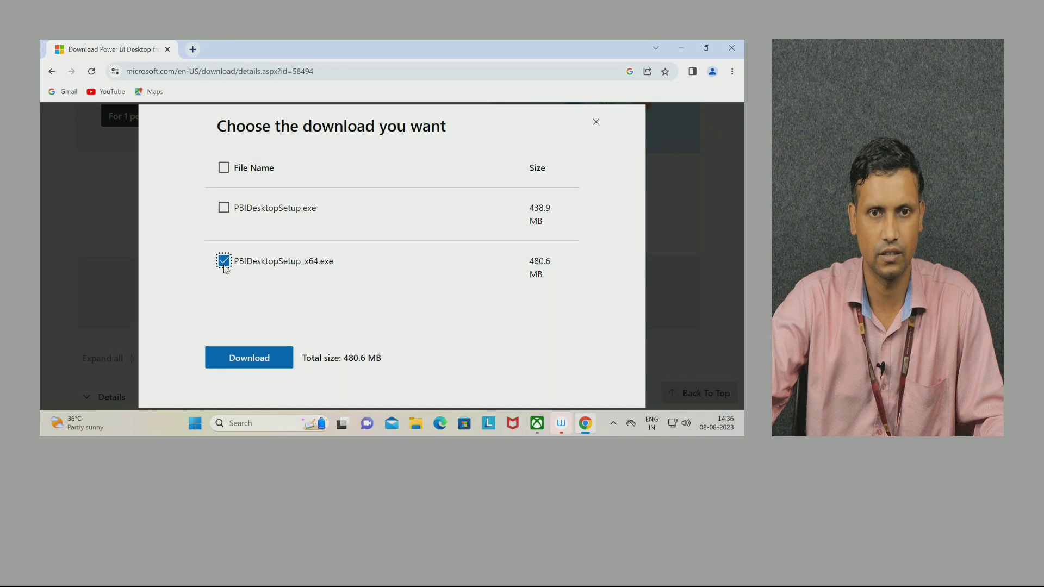
{"action": "left_click", "coordinate": [597, 125]}
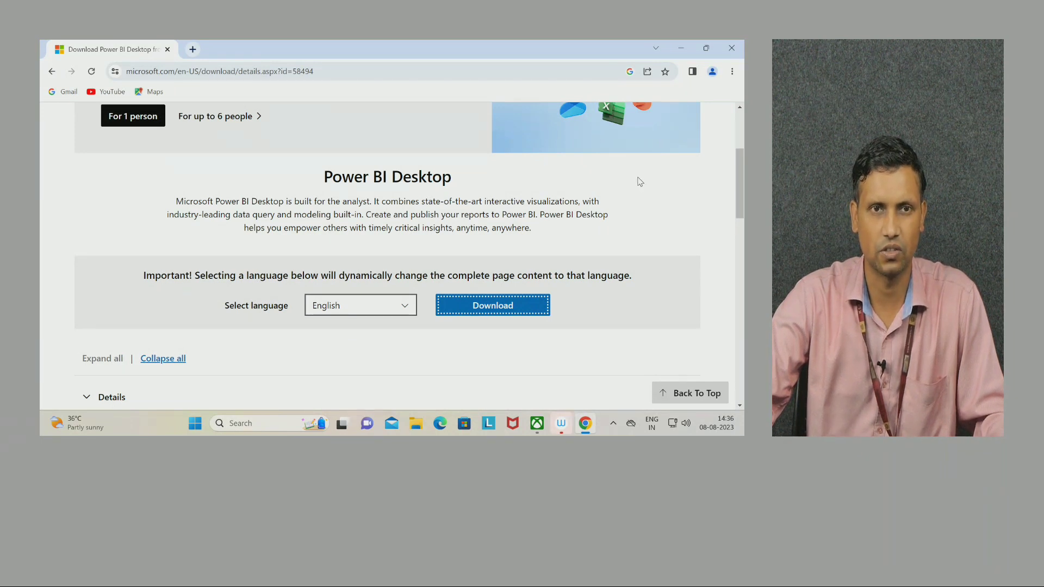
{"action": "left_click", "coordinate": [732, 49]}
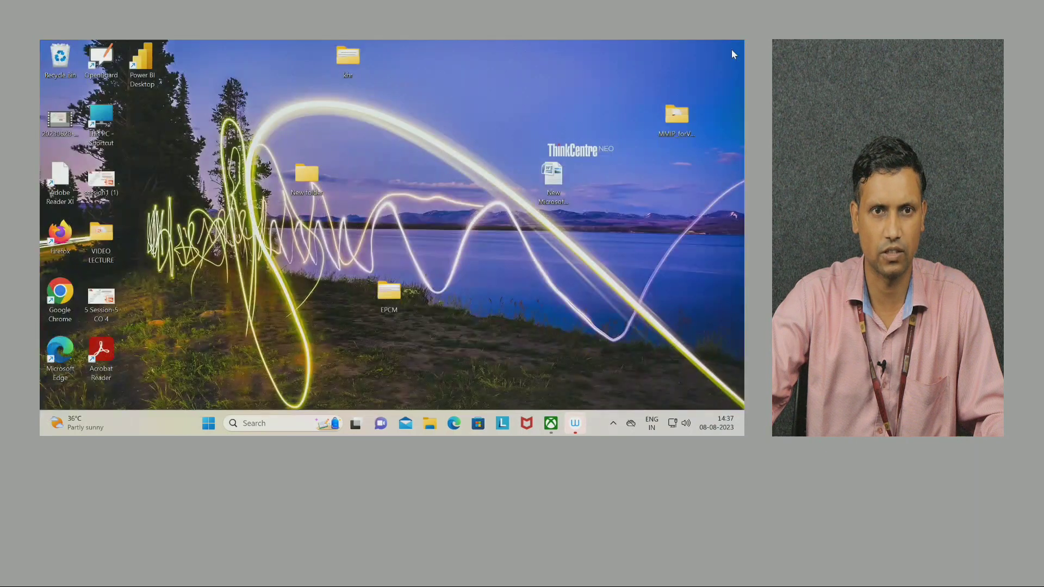
Launch Power BI Desktop from its shortcut and dismiss the welcome screen.
{"action": "double_click", "coordinate": [143, 74]}
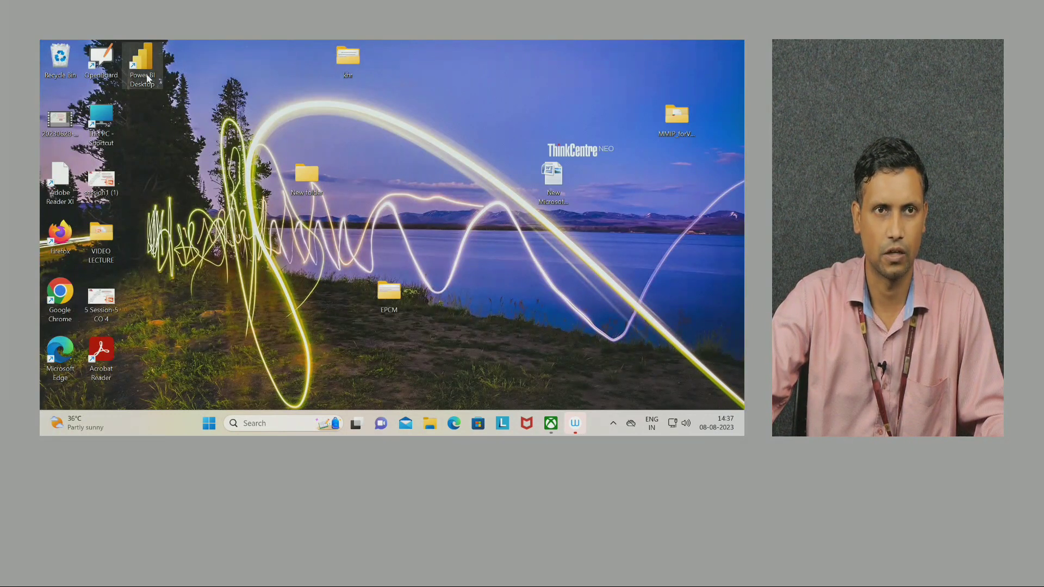
{"action": "double_click", "coordinate": [154, 78]}
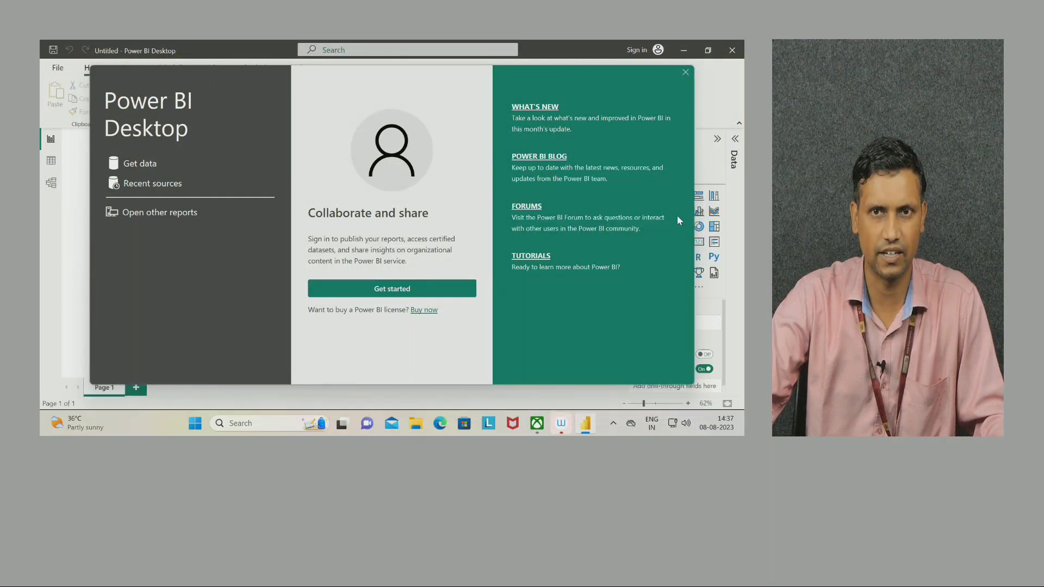
{"action": "left_click", "coordinate": [686, 72]}
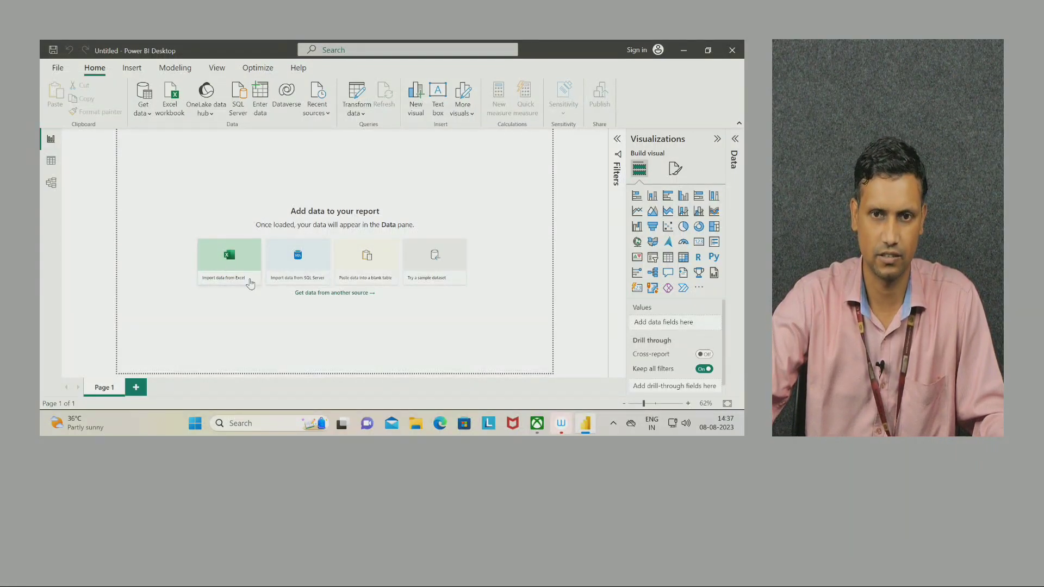
Find RAW STATE LEVEL DATA in Downloads > OneDrive_1_8-8-2023, then return to Power BI.
{"action": "left_click", "coordinate": [418, 425]}
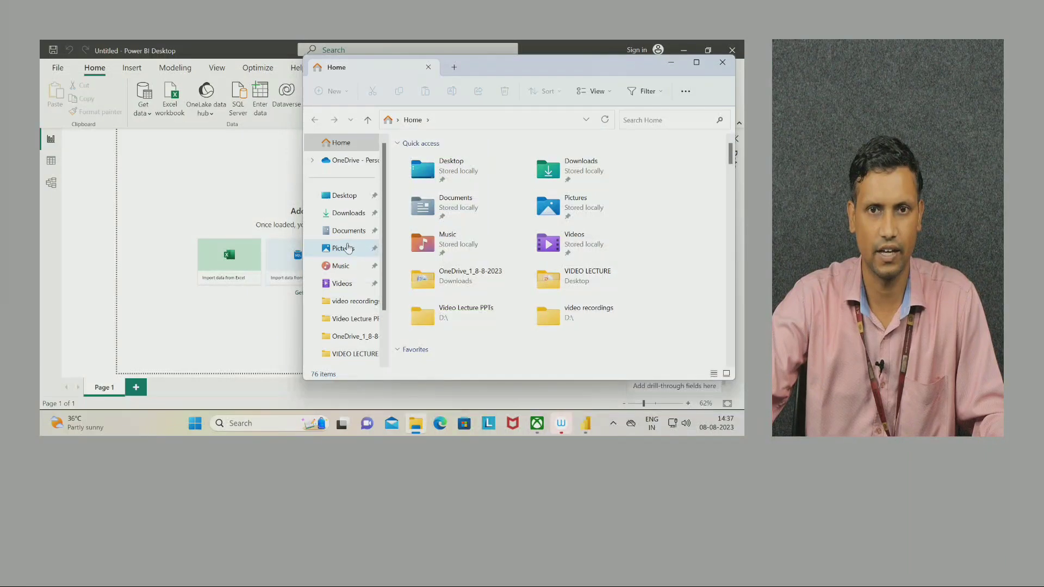
{"action": "left_click", "coordinate": [350, 215]}
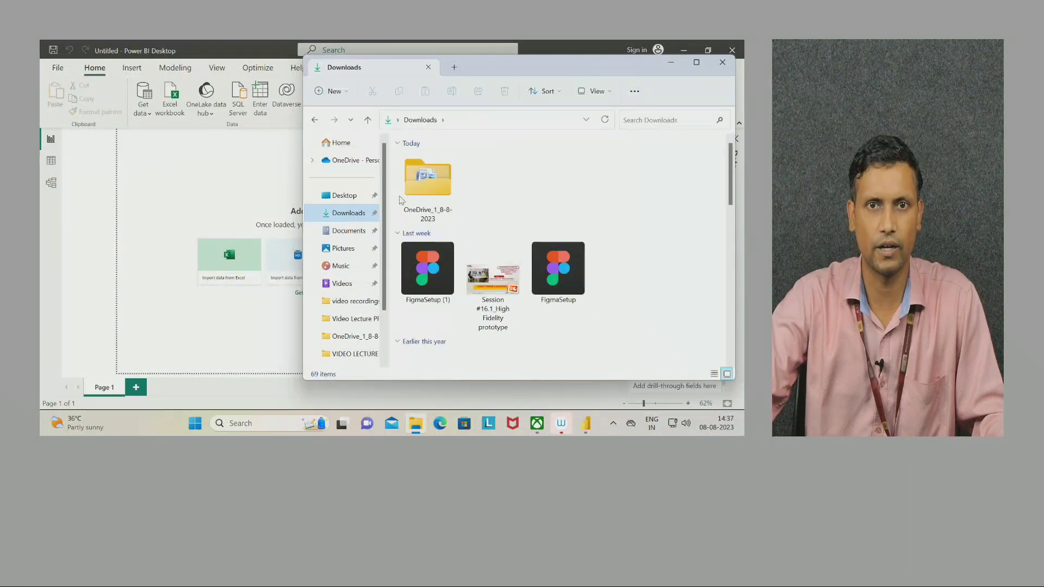
{"action": "double_click", "coordinate": [429, 189]}
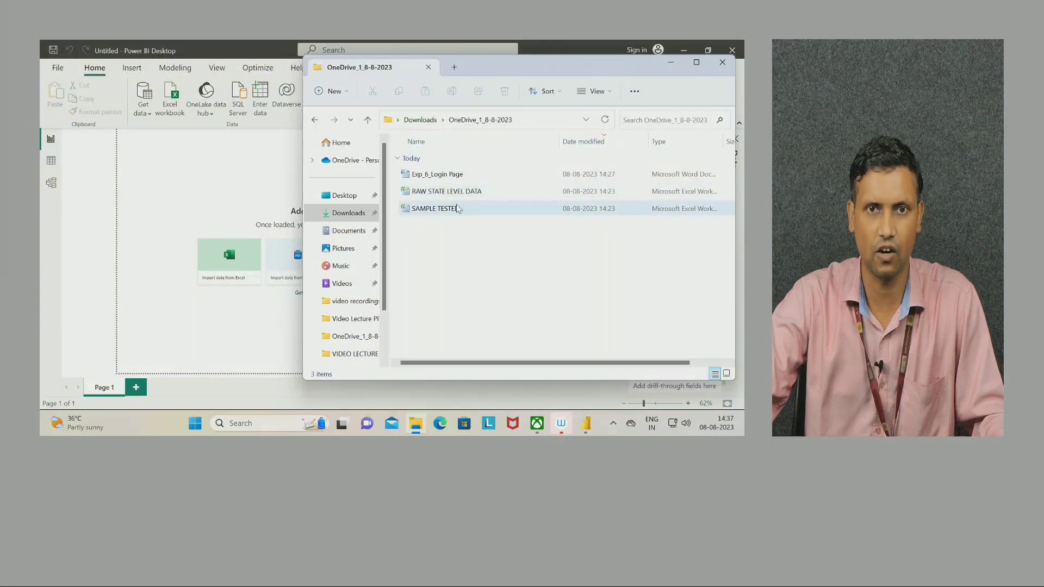
{"action": "left_click_drag", "start_coordinate": [471, 196], "coordinate": [459, 202]}
{"action": "left_click", "coordinate": [242, 204]}
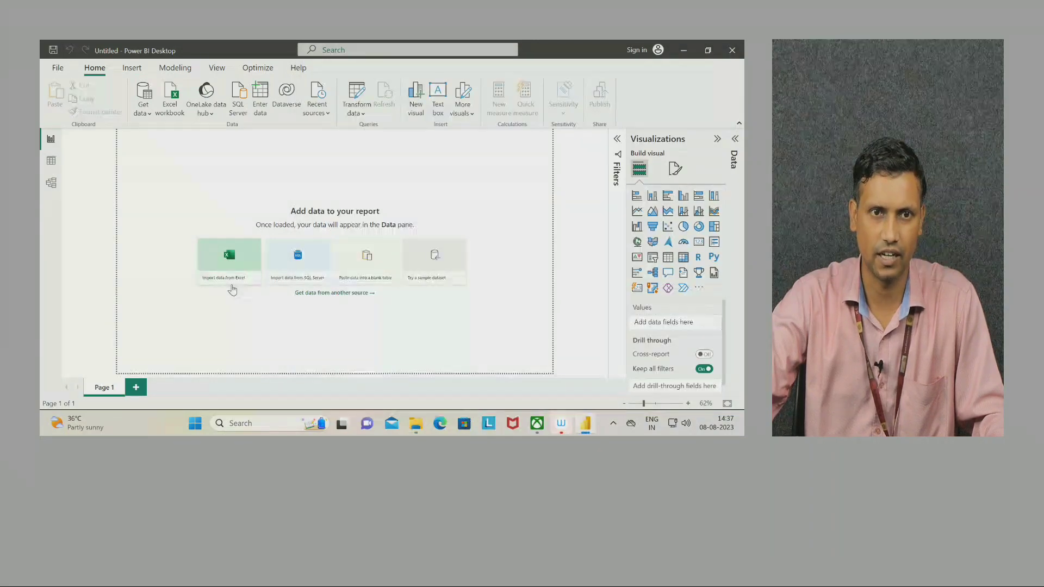
Import data from the Excel workbook RAW STATE LEVEL DATA.
{"action": "left_click", "coordinate": [228, 258]}
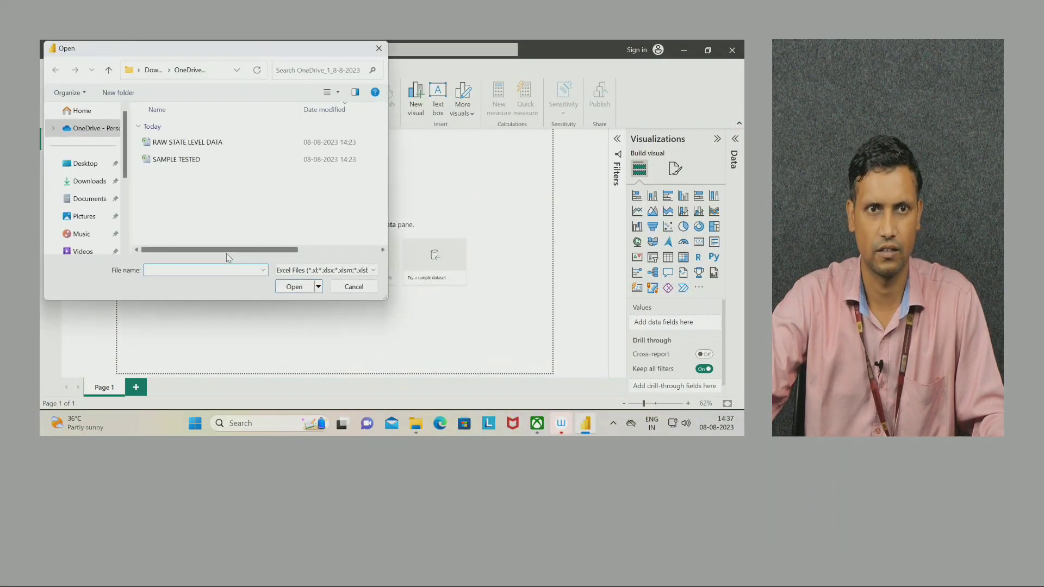
{"action": "left_click", "coordinate": [188, 143]}
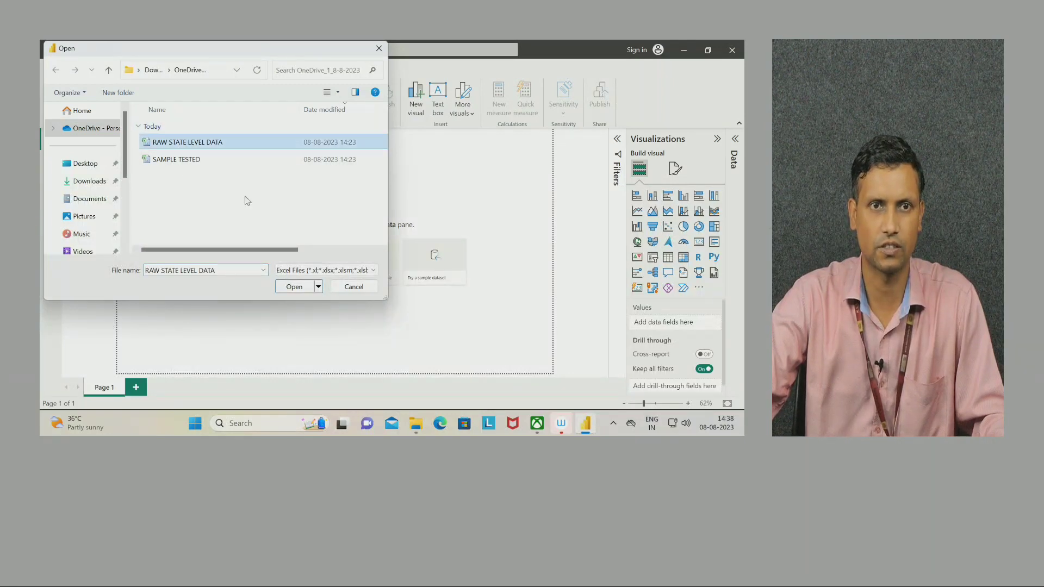
{"action": "left_click", "coordinate": [294, 287]}
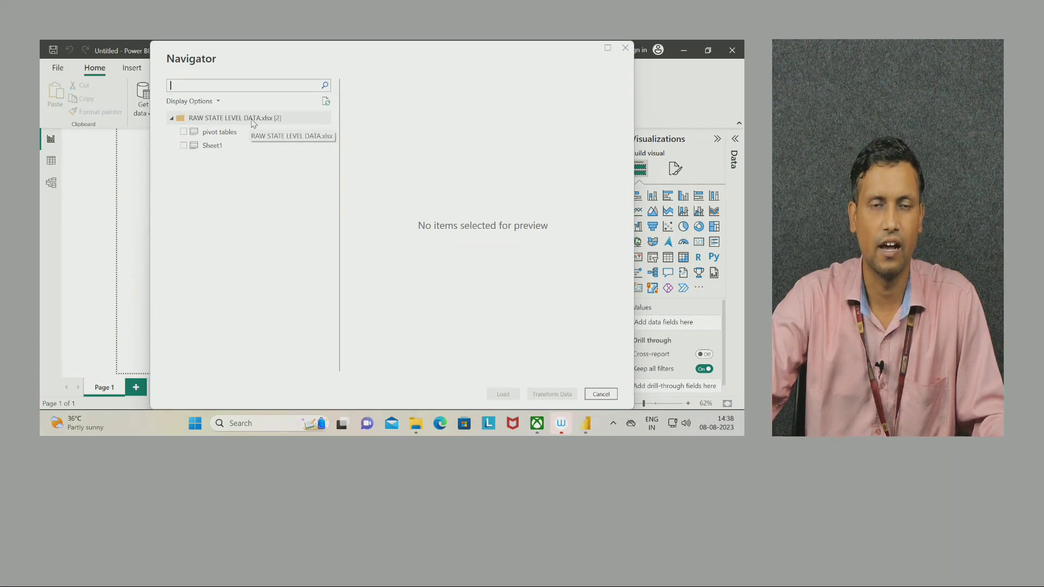
Select Sheet1 in the Navigator and load it into the report.
{"action": "left_click", "coordinate": [183, 146]}
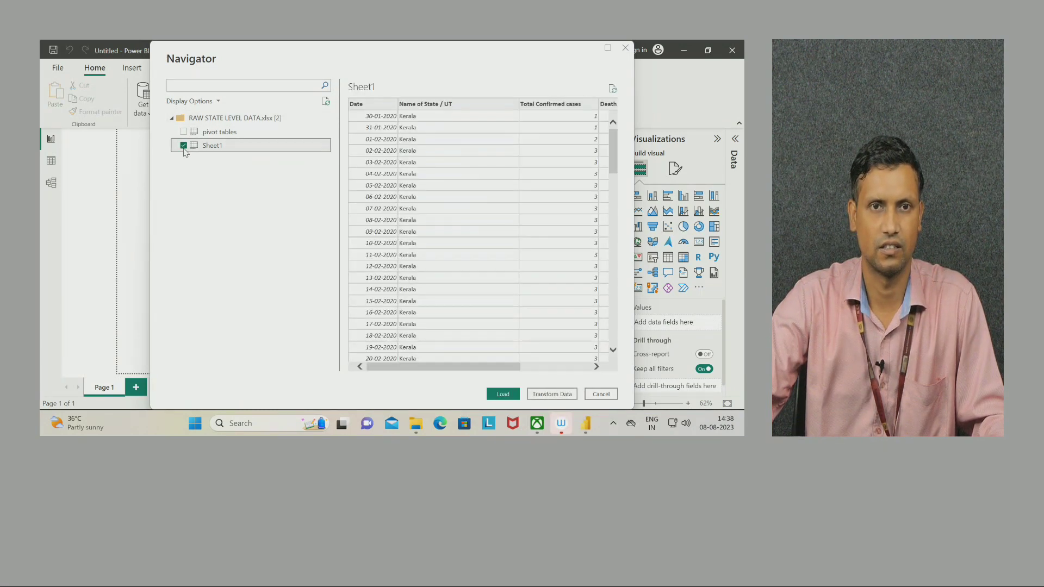
{"action": "left_click", "coordinate": [184, 146]}
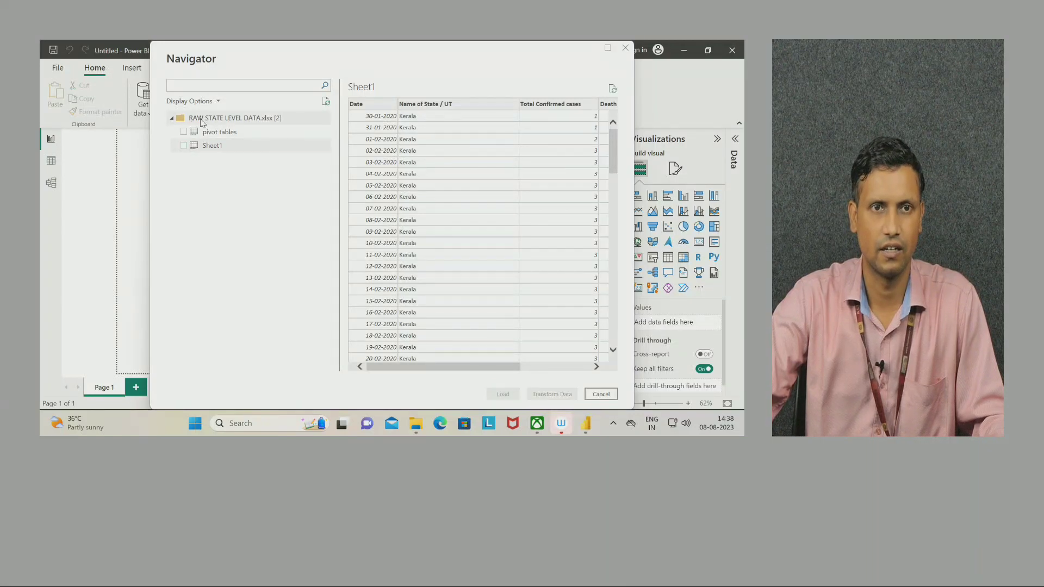
{"action": "left_click", "coordinate": [200, 119]}
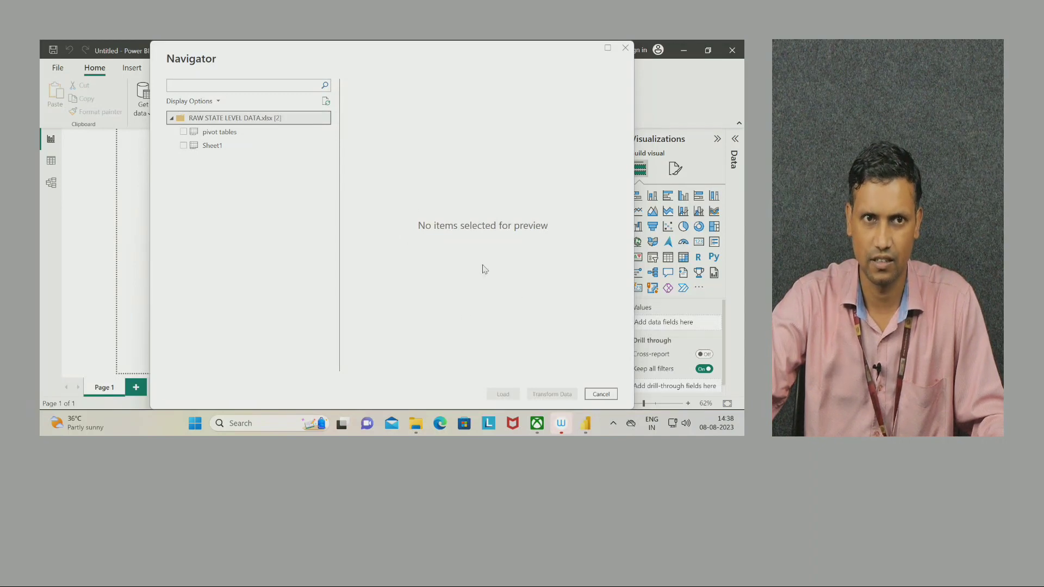
{"action": "left_click", "coordinate": [185, 146]}
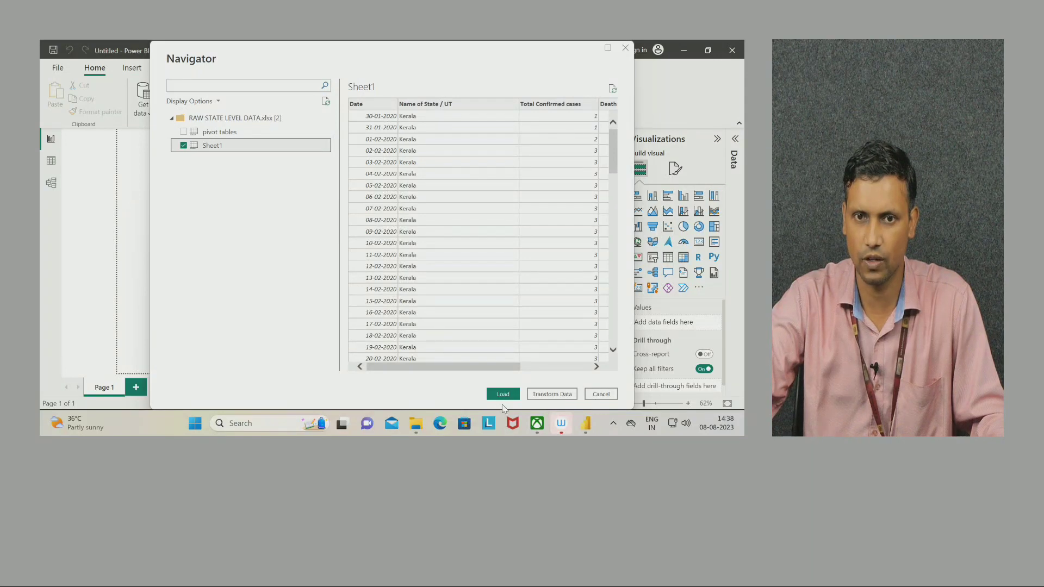
{"action": "left_click", "coordinate": [506, 396]}
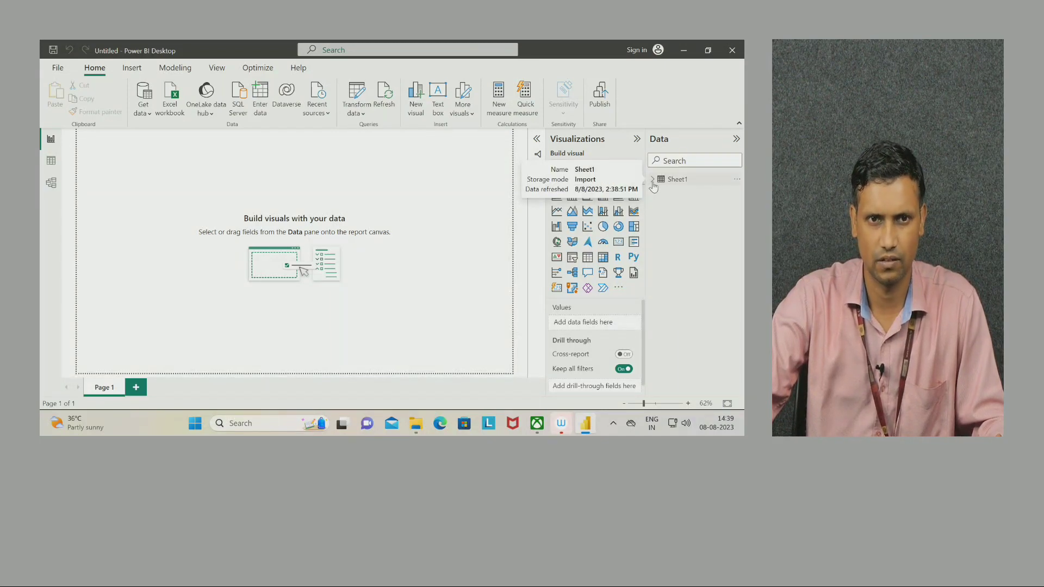
Chart Total Confirmed by Name of State / UT, converting the map to a stacked bar chart.
{"action": "left_click", "coordinate": [653, 180]}
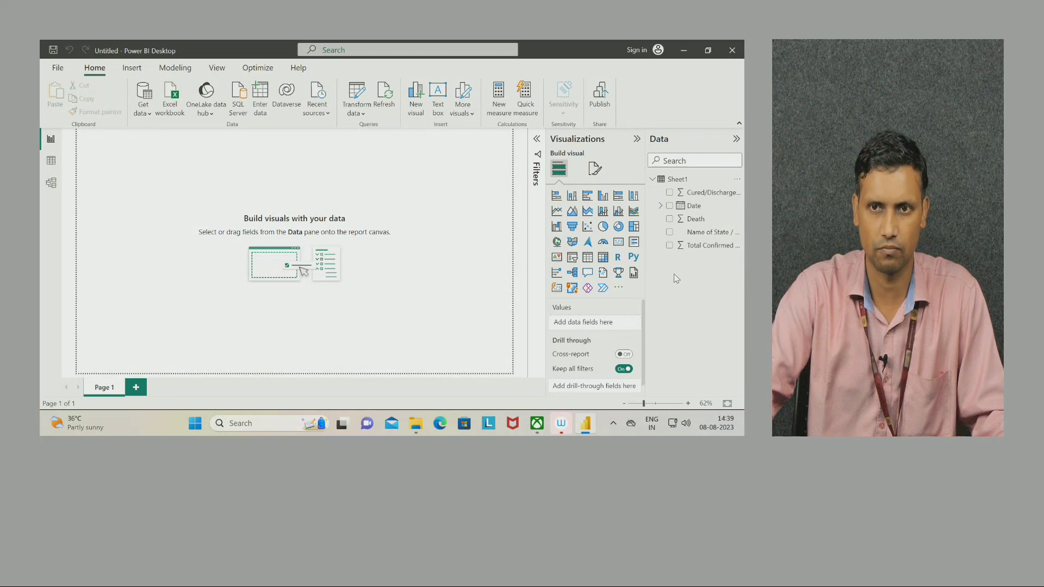
{"action": "left_click", "coordinate": [670, 233]}
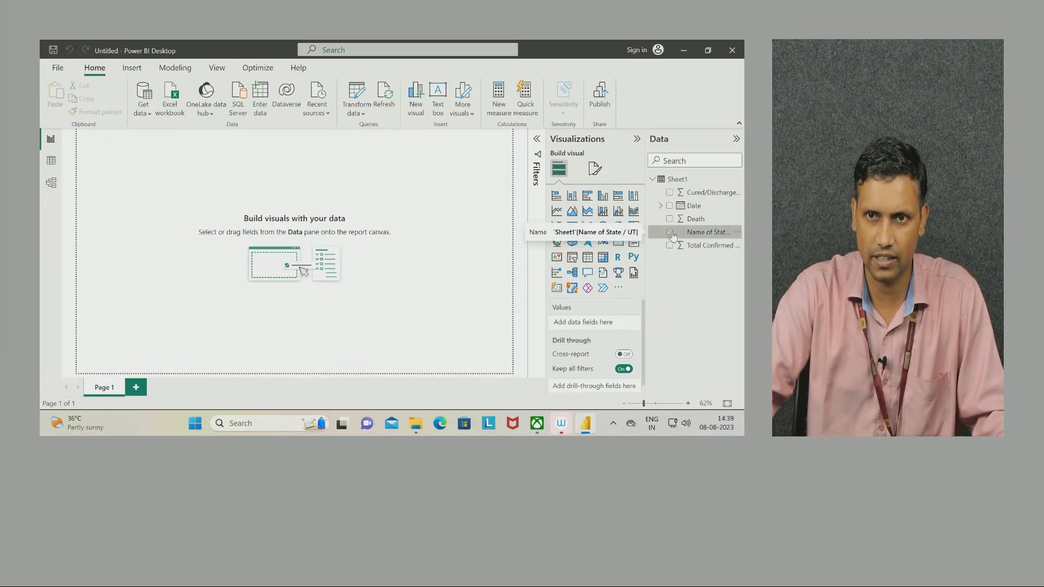
{"action": "left_click", "coordinate": [670, 246]}
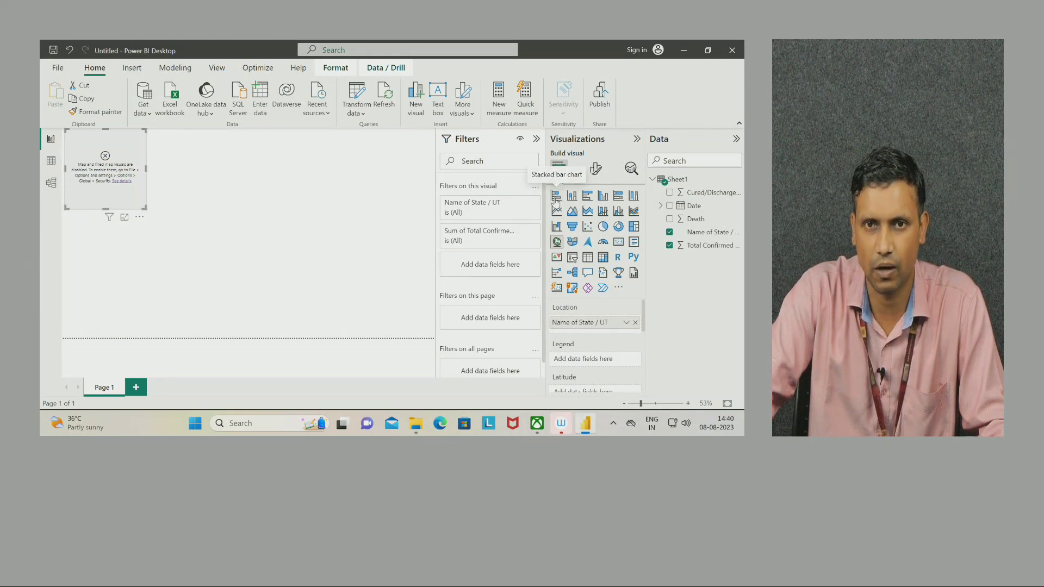
{"action": "left_click", "coordinate": [556, 197]}
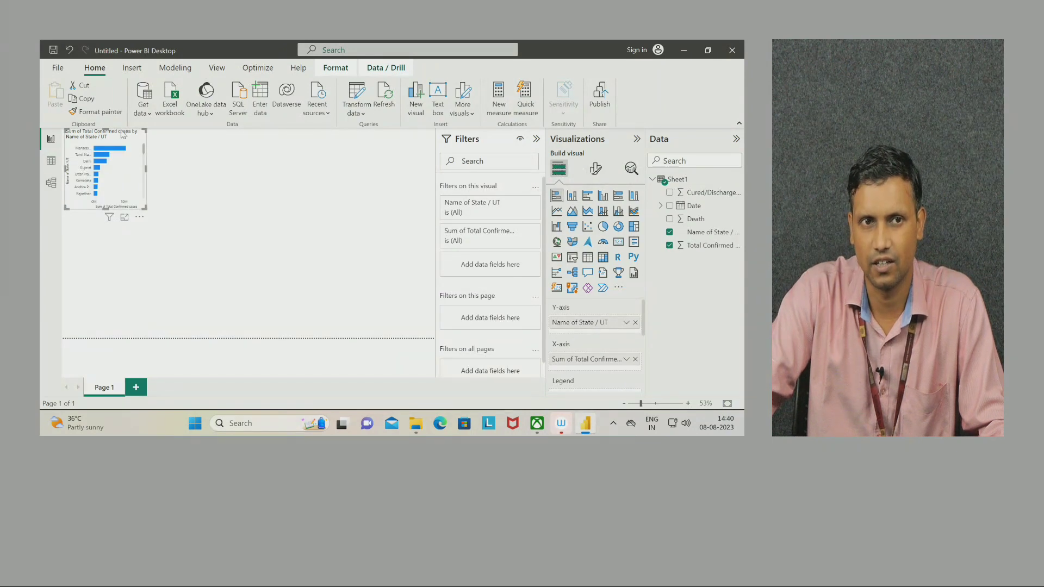
Nudge the bar chart down and add a stacked column chart of Death by Name of State / UT.
{"action": "left_click_drag", "start_coordinate": [123, 135], "coordinate": [124, 162]}
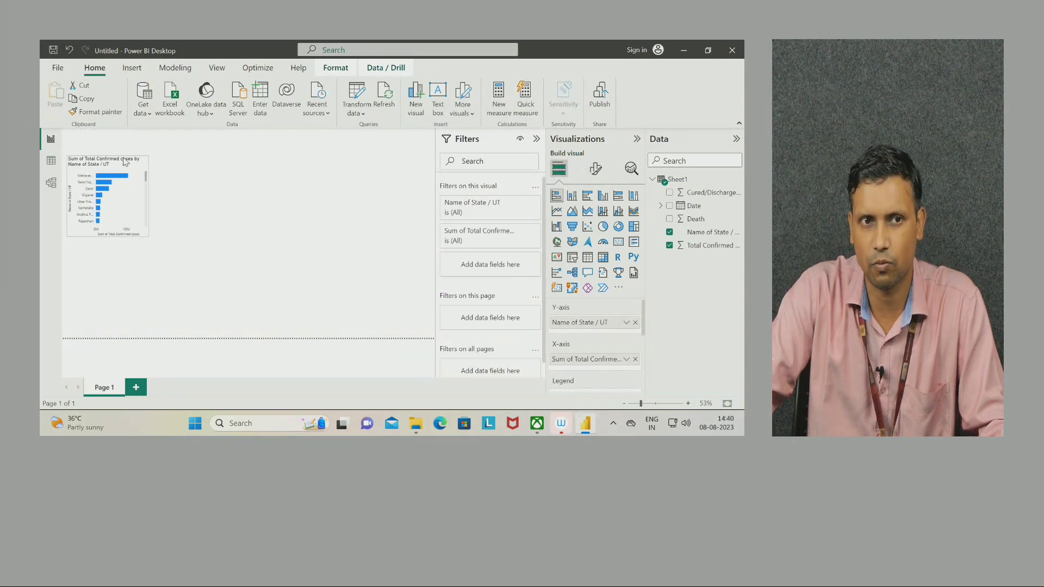
{"action": "left_click", "coordinate": [258, 179]}
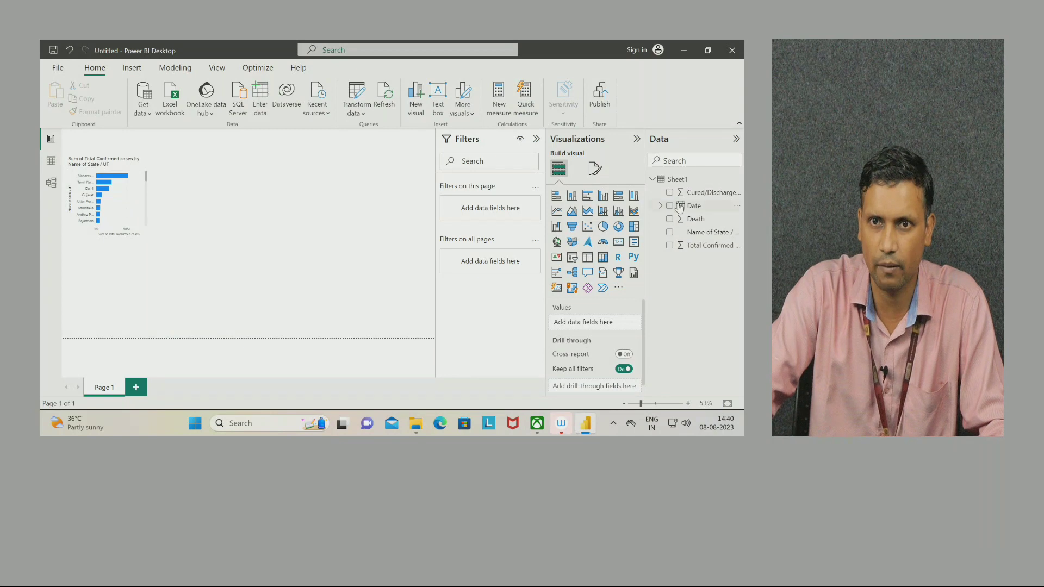
{"action": "left_click", "coordinate": [670, 233]}
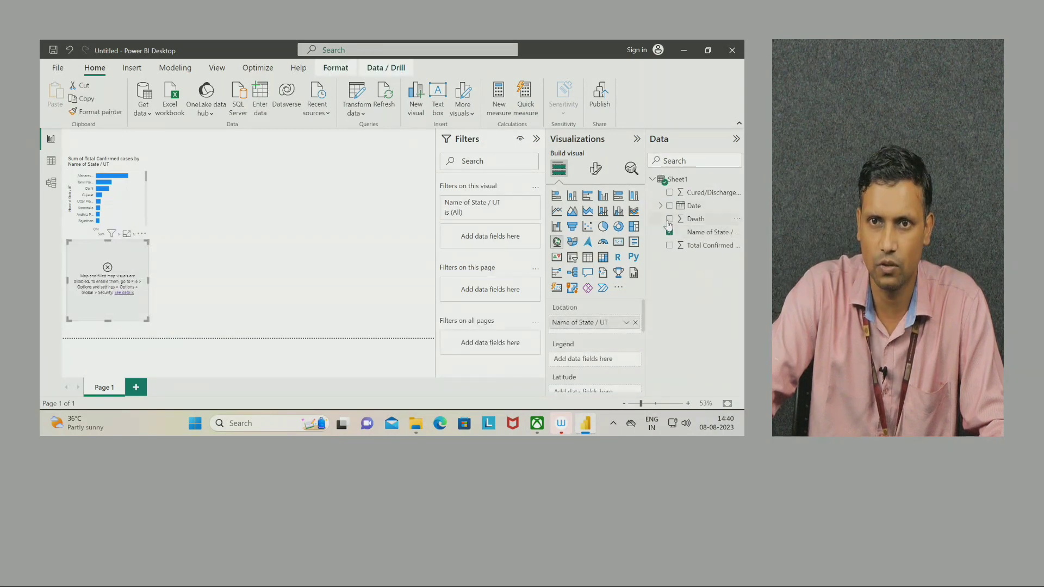
{"action": "left_click", "coordinate": [670, 220]}
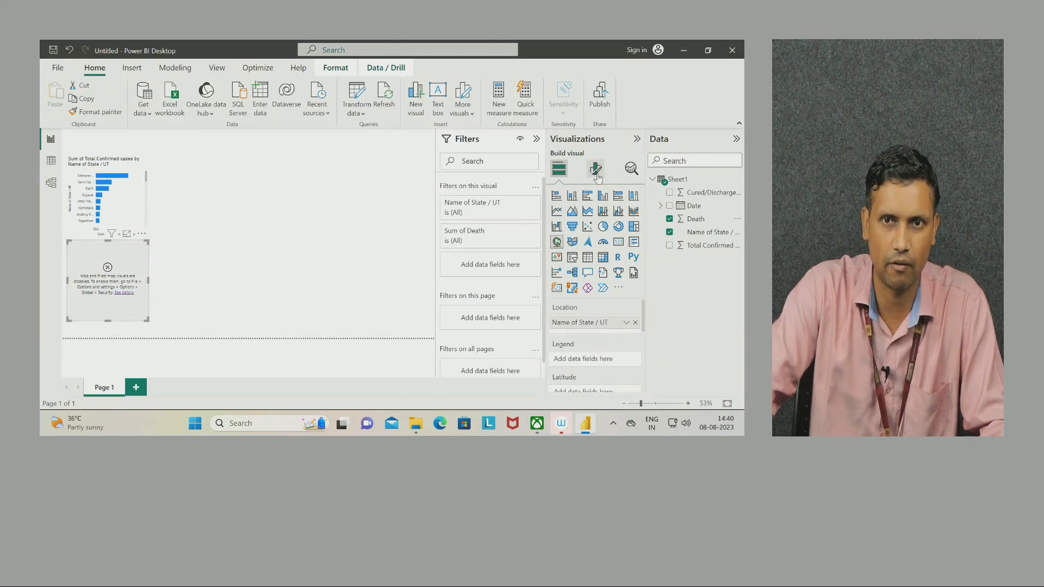
{"action": "left_click", "coordinate": [573, 197]}
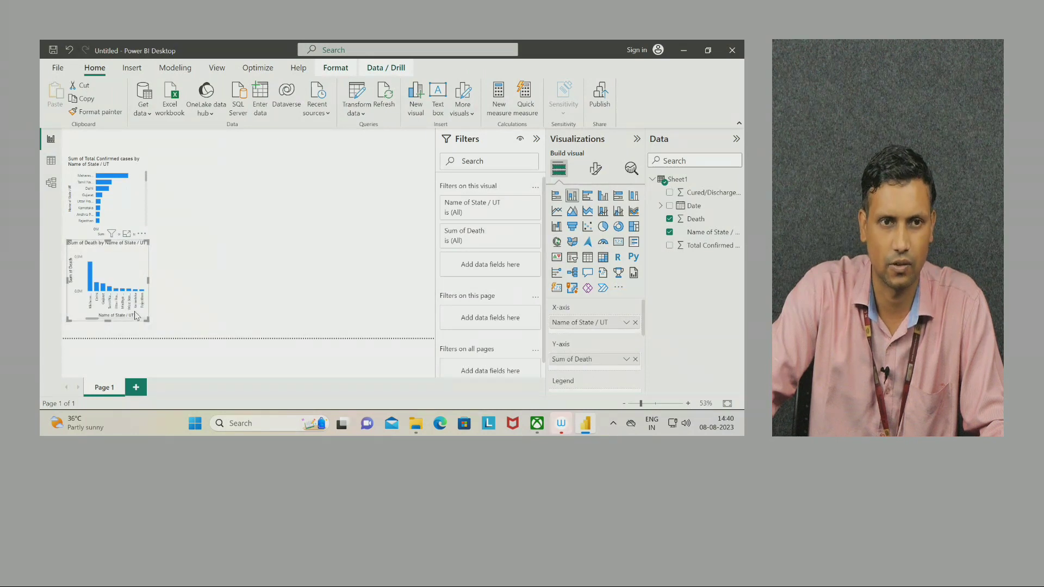
{"action": "left_click", "coordinate": [233, 202]}
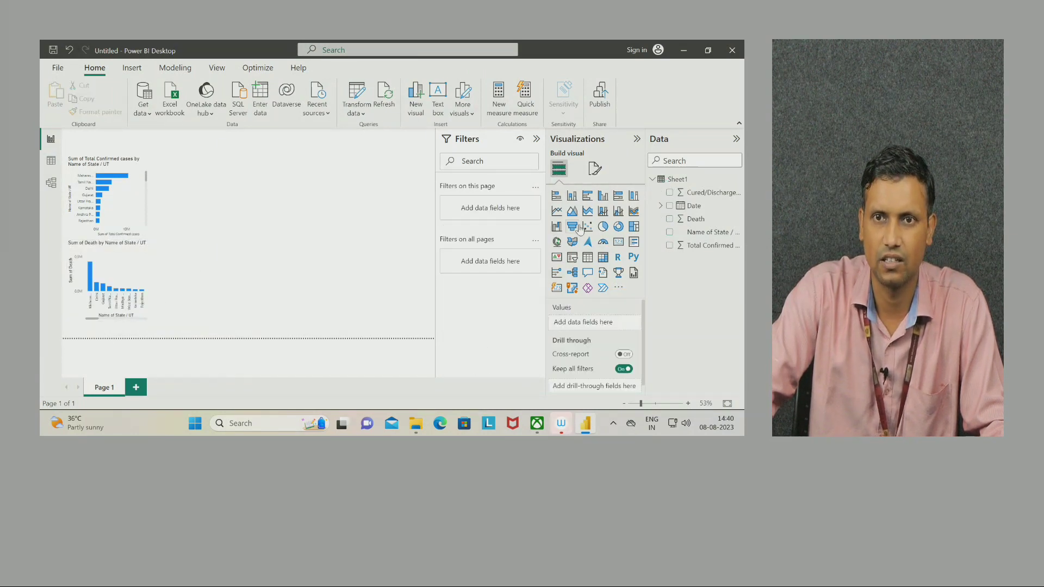
Create a pie chart by Name of State / UT, swapping Cured/Discharged for Total Confirmed.
{"action": "left_click", "coordinate": [670, 233]}
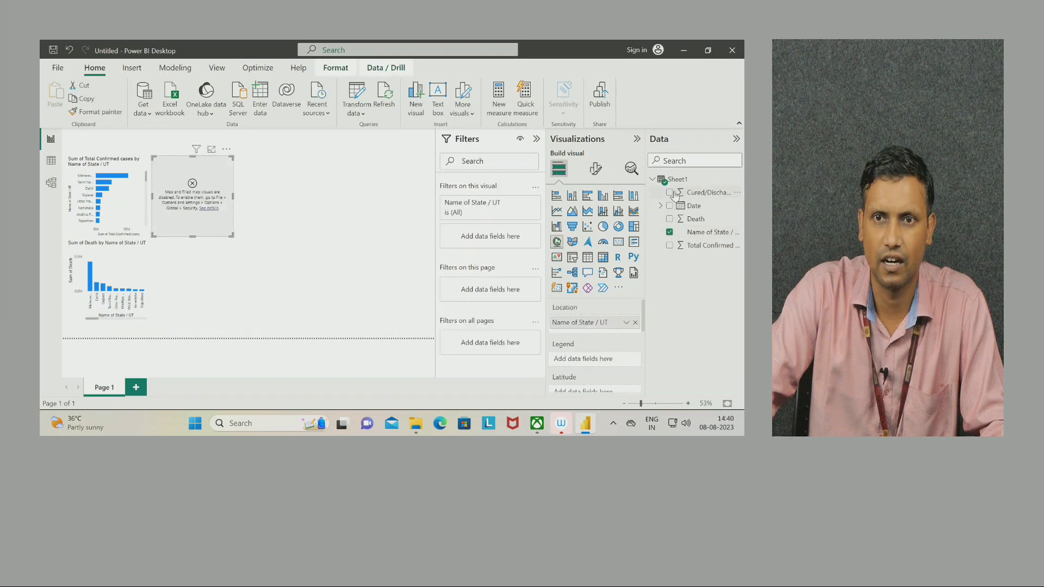
{"action": "left_click", "coordinate": [670, 193]}
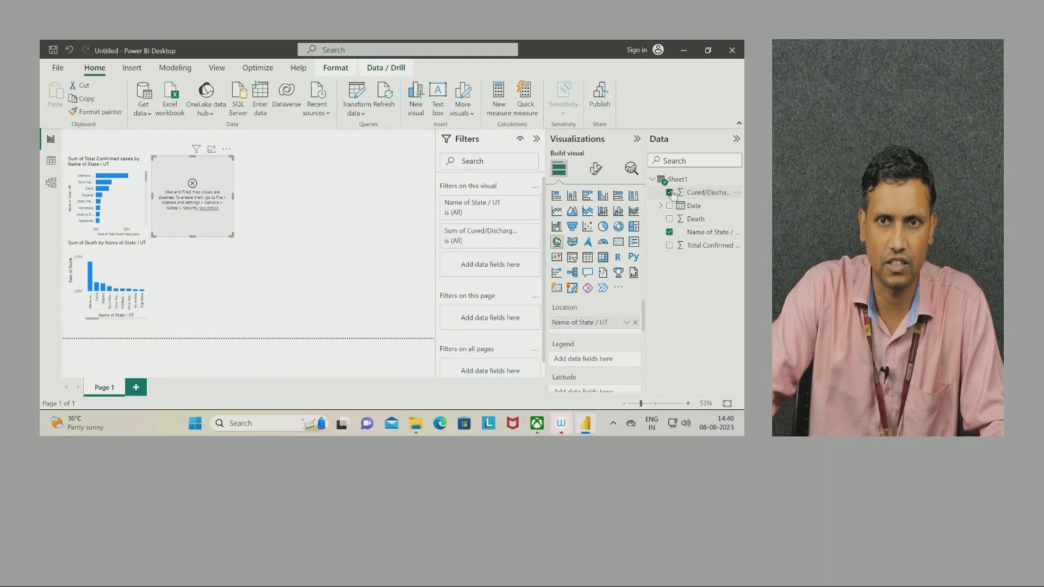
{"action": "left_click", "coordinate": [604, 227]}
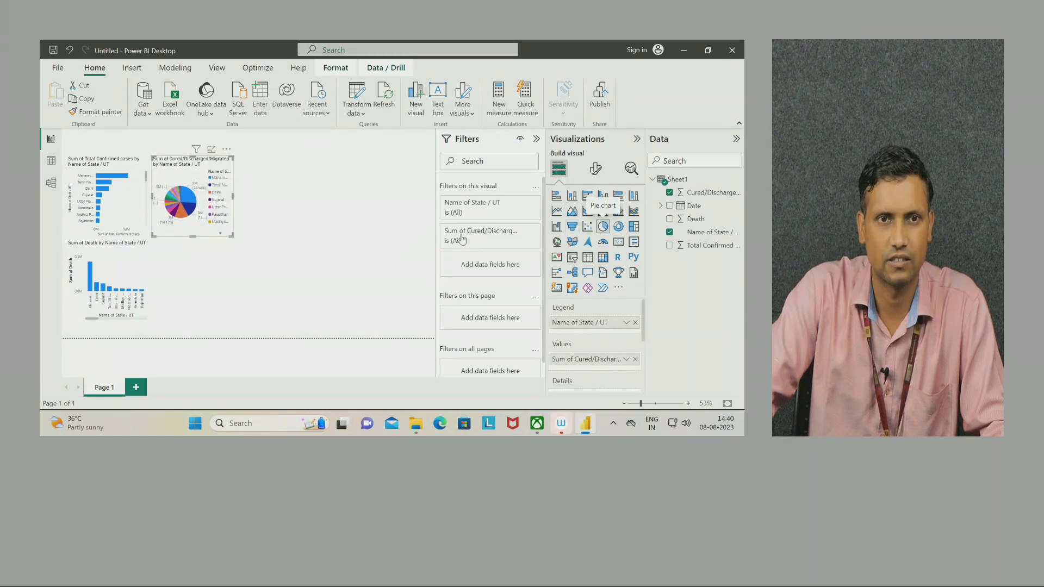
{"action": "left_click_drag", "start_coordinate": [202, 169], "coordinate": [270, 258]}
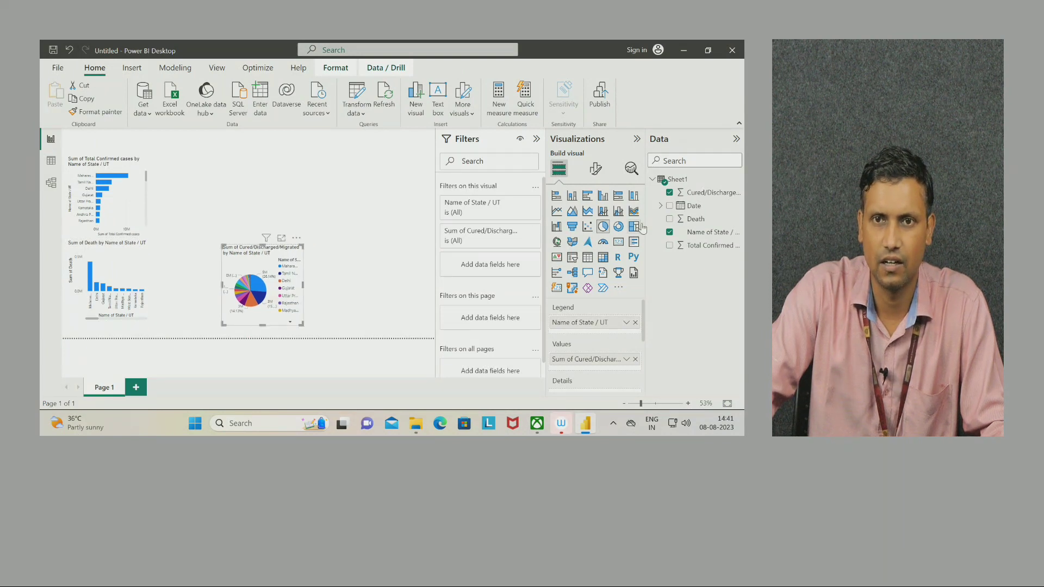
{"action": "left_click", "coordinate": [670, 194]}
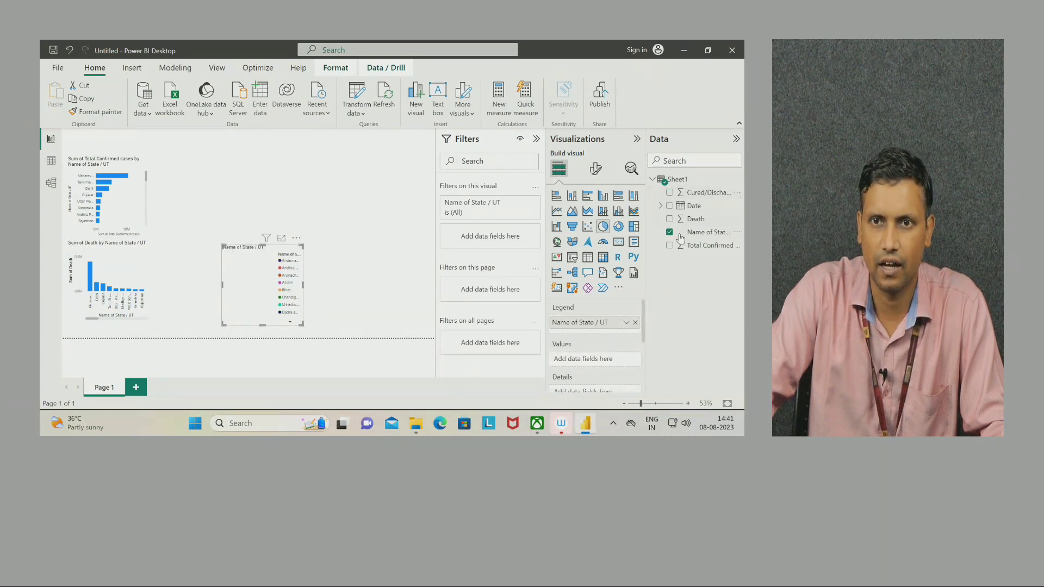
{"action": "left_click", "coordinate": [670, 246]}
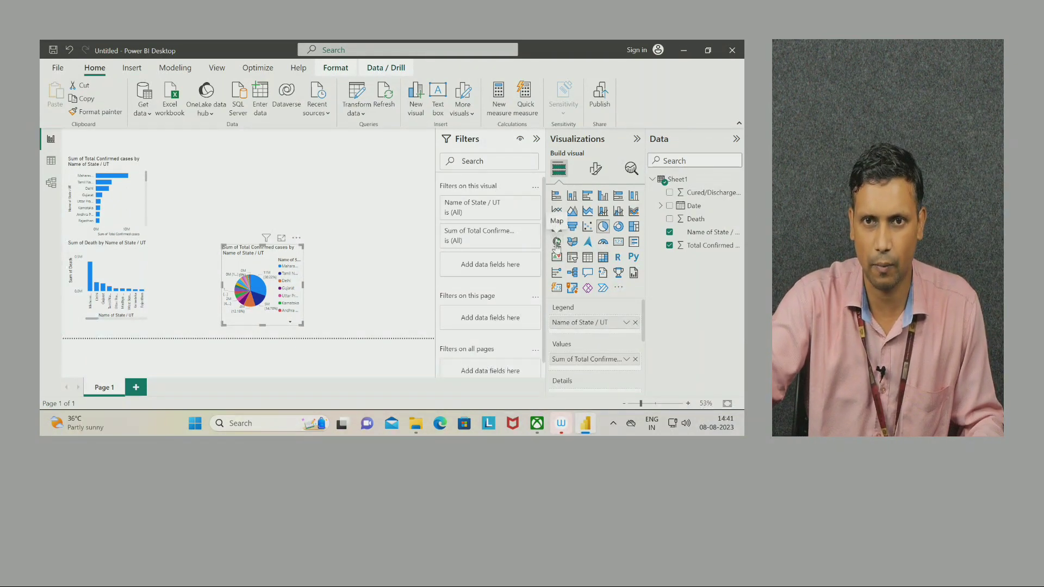
Try the pie chart as a map, revert it to a pie chart, and reposition it.
{"action": "left_click", "coordinate": [557, 242]}
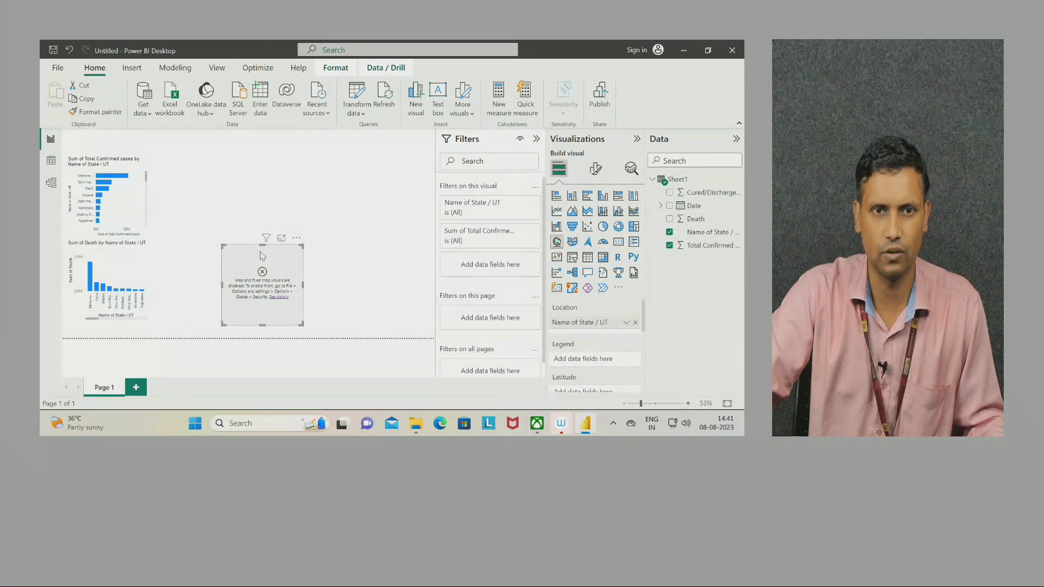
{"action": "left_click", "coordinate": [314, 252]}
{"action": "left_click", "coordinate": [299, 255]}
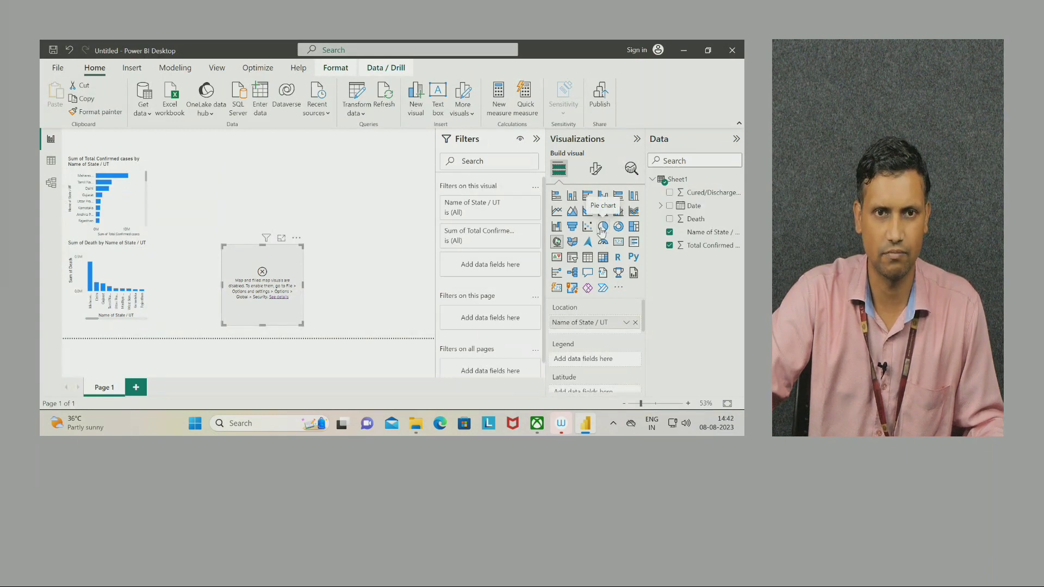
{"action": "left_click", "coordinate": [601, 228]}
{"action": "left_click_drag", "start_coordinate": [262, 250], "coordinate": [253, 254]}
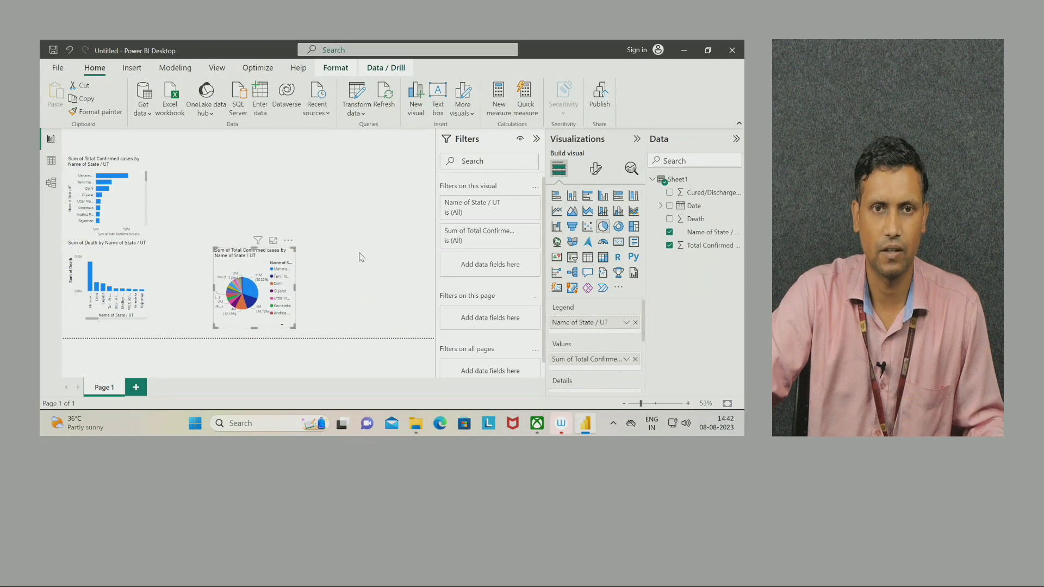
{"action": "left_click", "coordinate": [364, 256]}
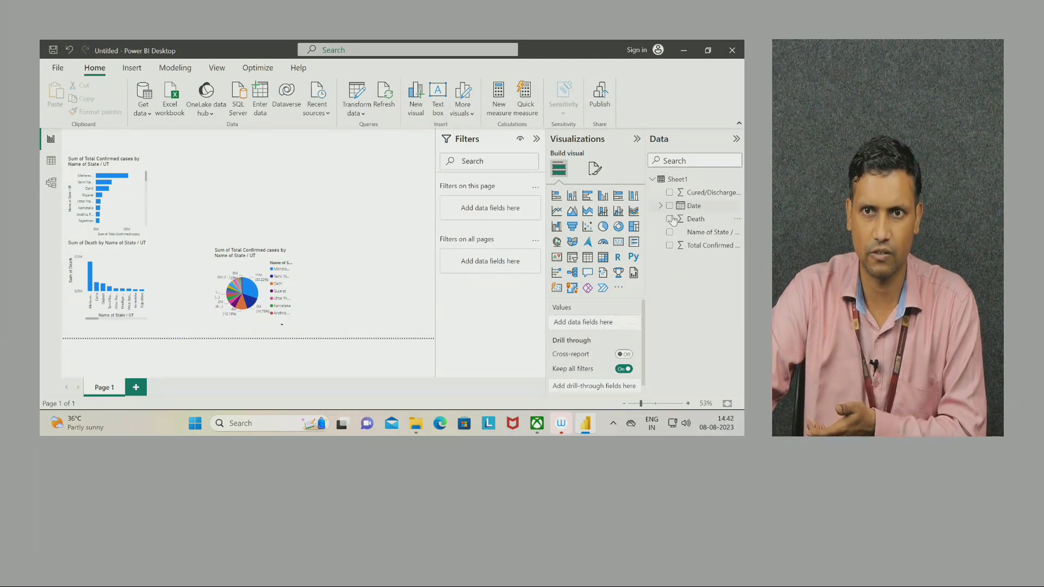
Add a line chart of Cured/Discharged by Name of State / UT beside the pie chart.
{"action": "left_click", "coordinate": [670, 233]}
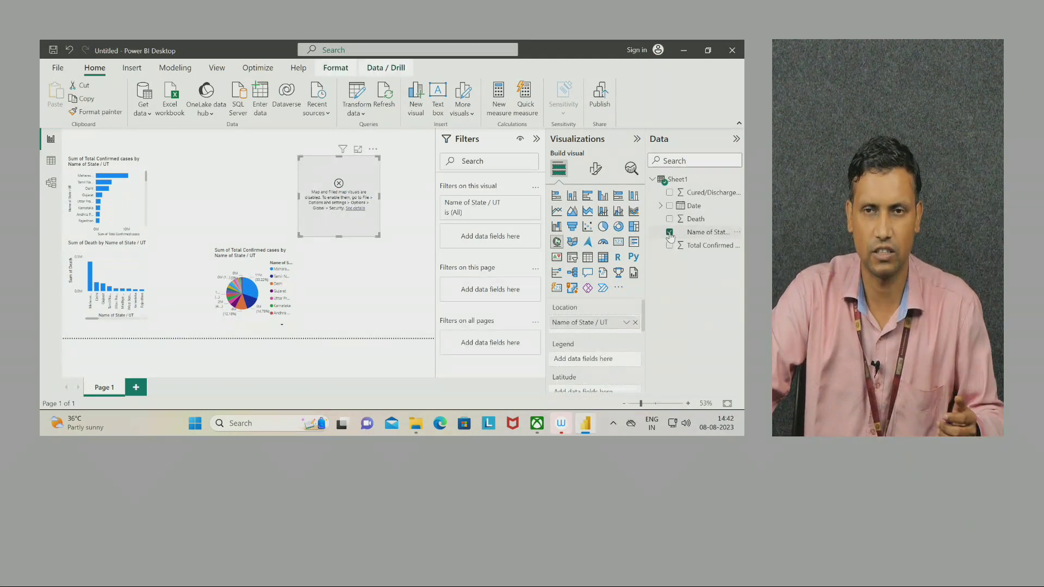
{"action": "left_click", "coordinate": [670, 193]}
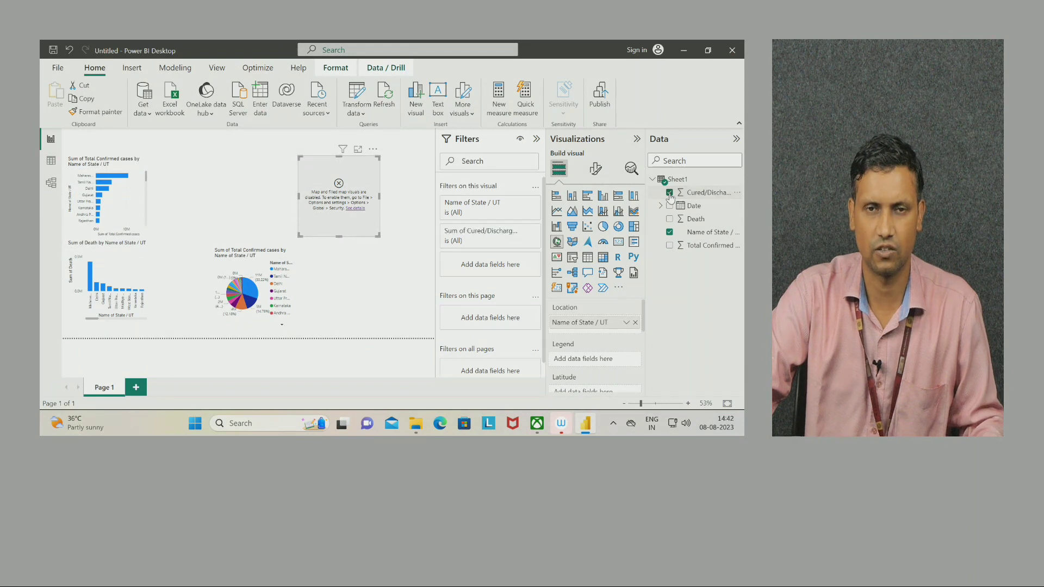
{"action": "left_click", "coordinate": [556, 211]}
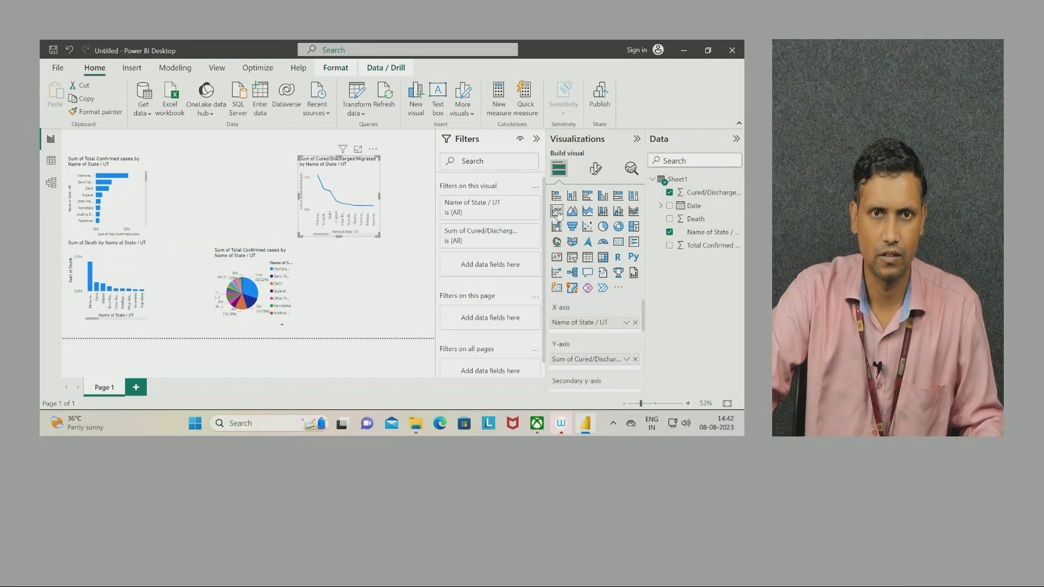
{"action": "left_click_drag", "start_coordinate": [368, 162], "coordinate": [382, 248]}
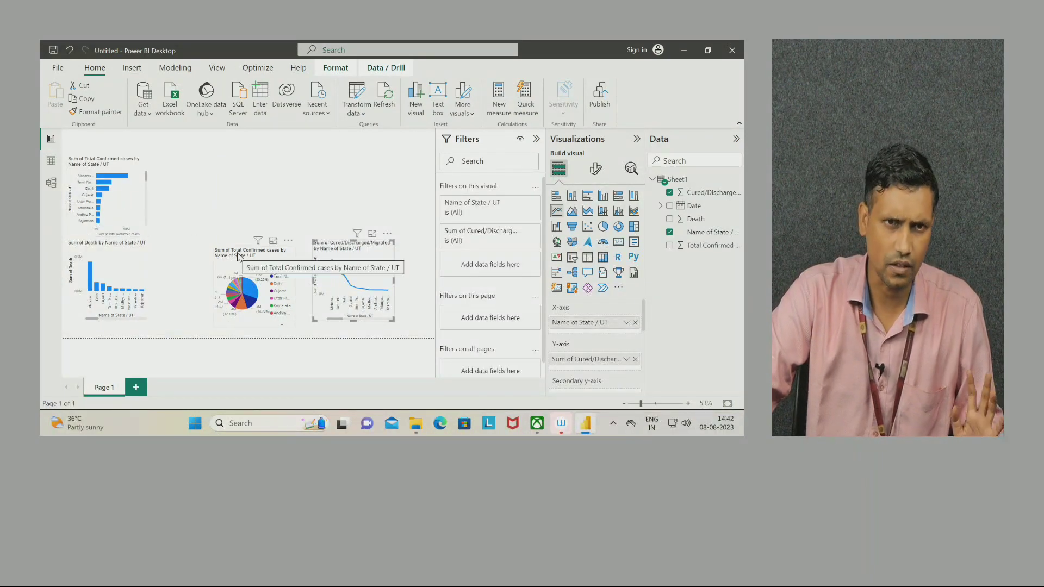
{"action": "left_click", "coordinate": [278, 190]}
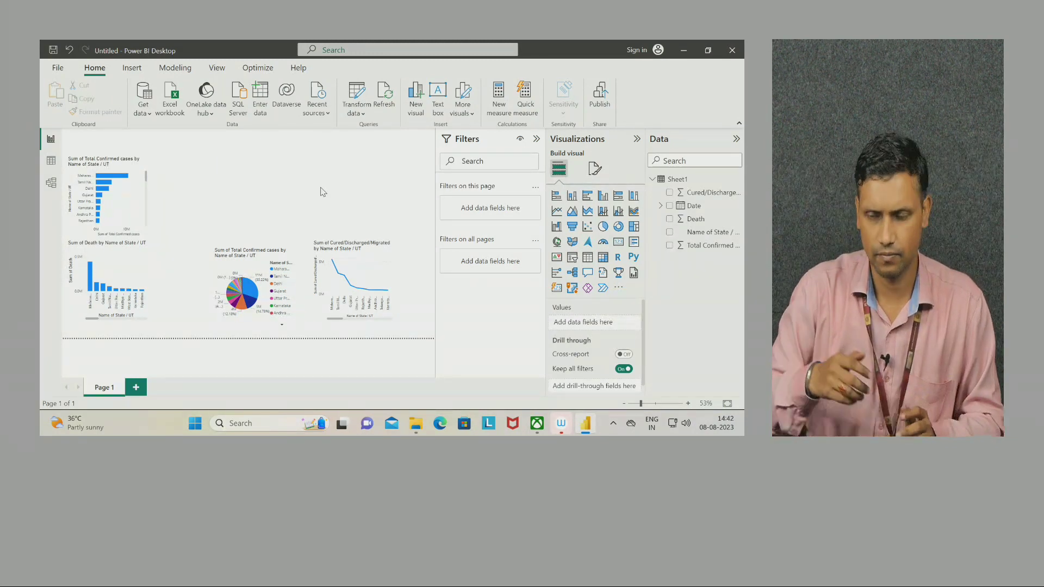
{"action": "left_click", "coordinate": [440, 93]}
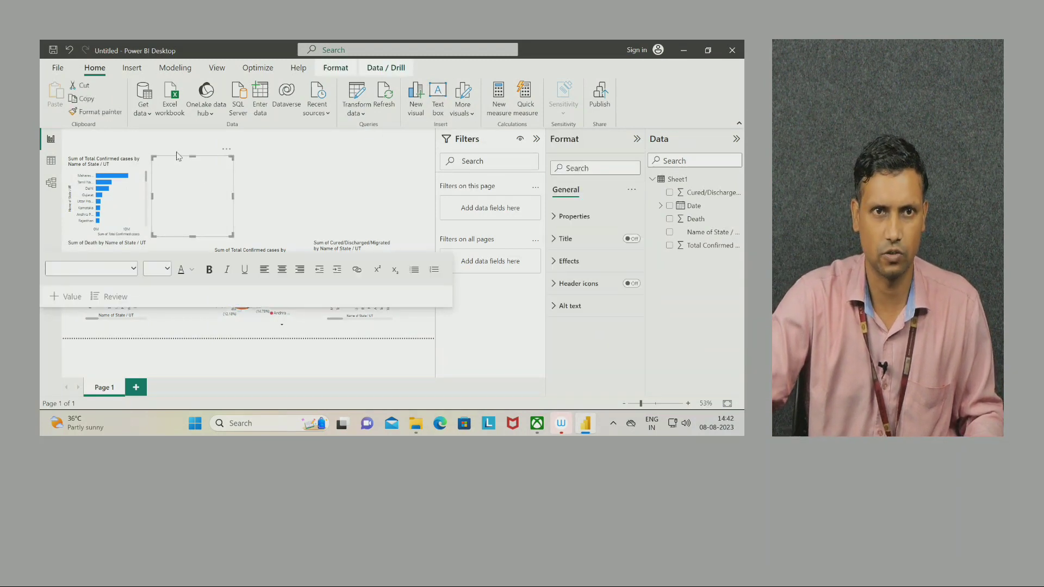
{"action": "left_click", "coordinate": [197, 172]}
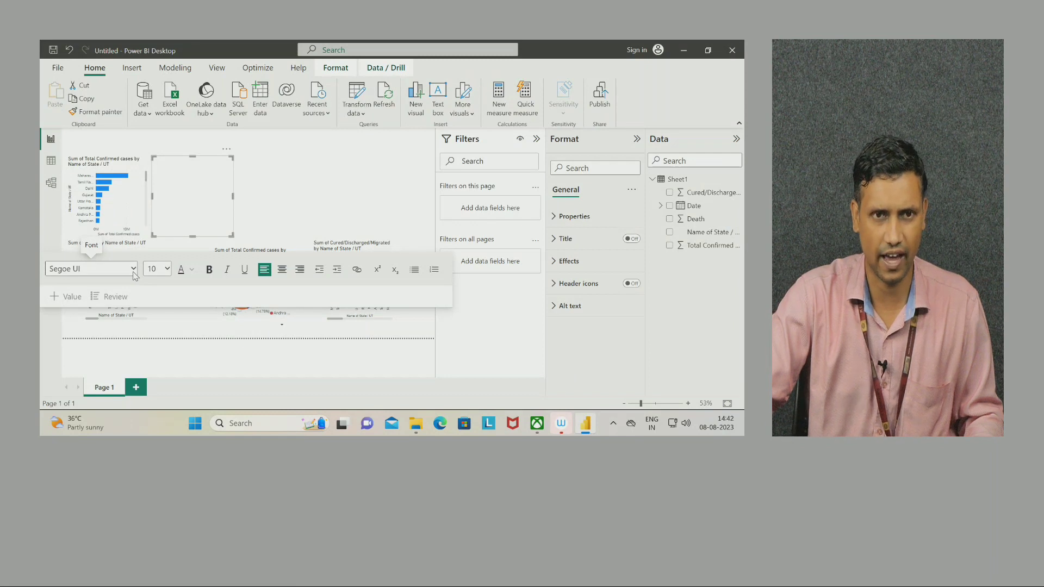
{"action": "left_click", "coordinate": [192, 269]}
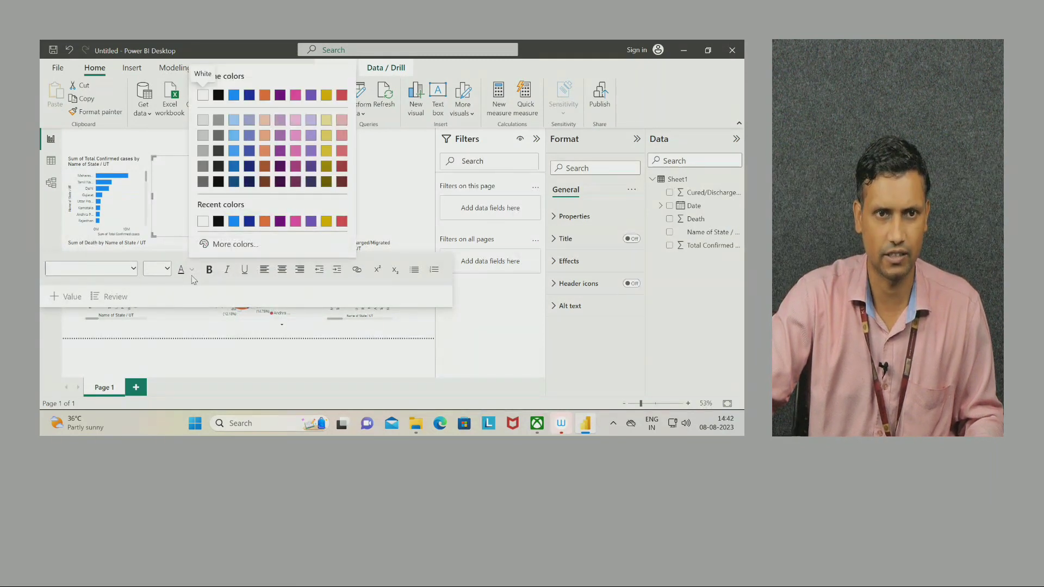
{"action": "left_click", "coordinate": [192, 275]}
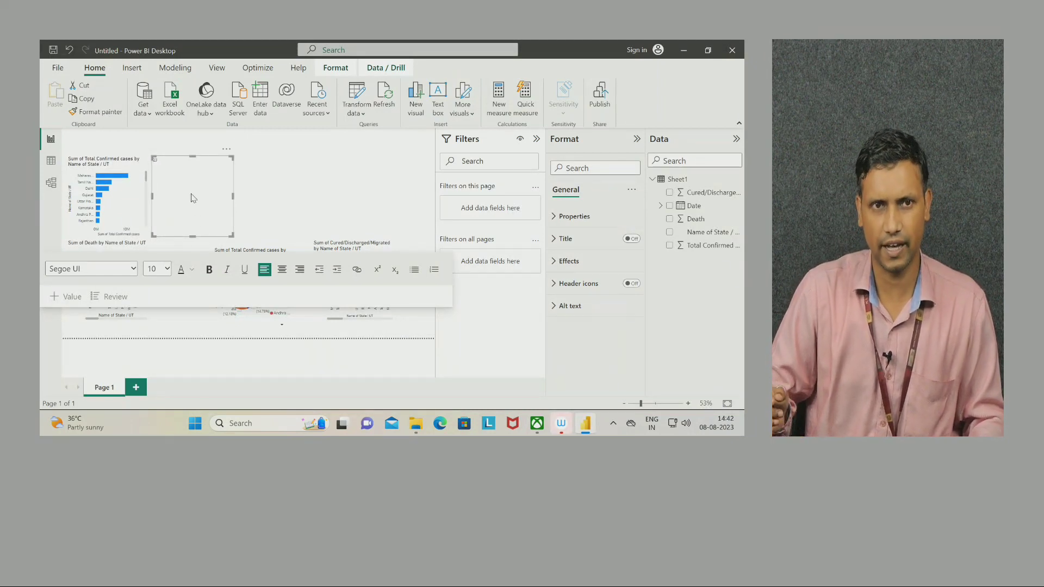
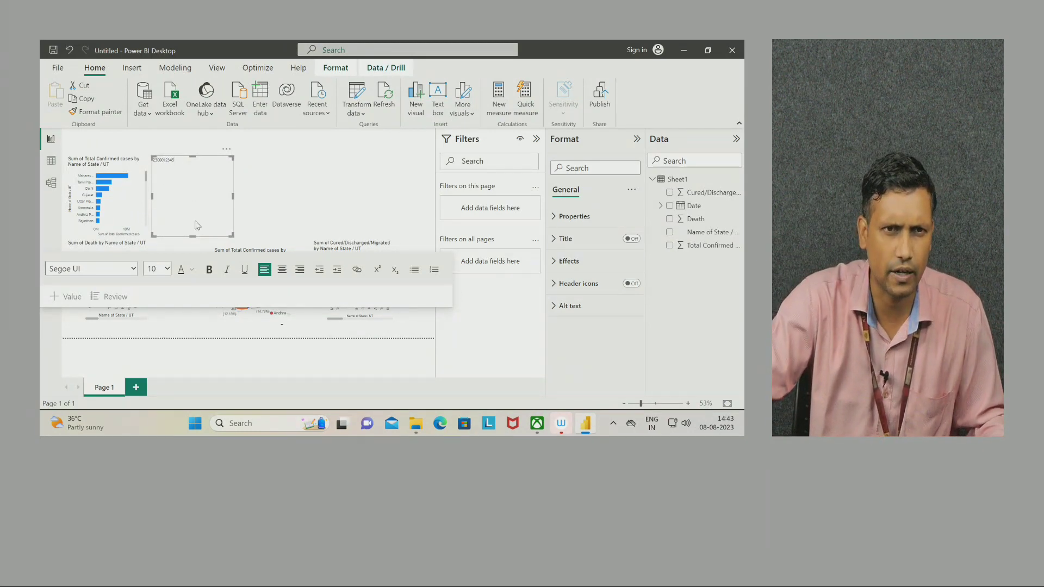
Set the number's font to Calibri at size 14.
{"action": "left_click_drag", "start_coordinate": [178, 161], "coordinate": [153, 159]}
{"action": "left_click", "coordinate": [155, 166]}
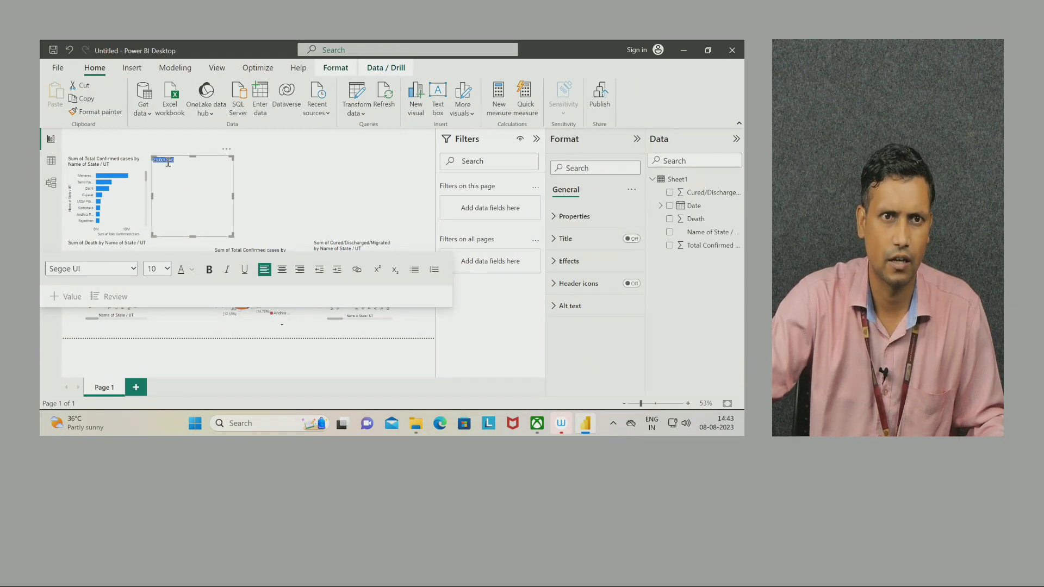
{"action": "left_click", "coordinate": [166, 269]}
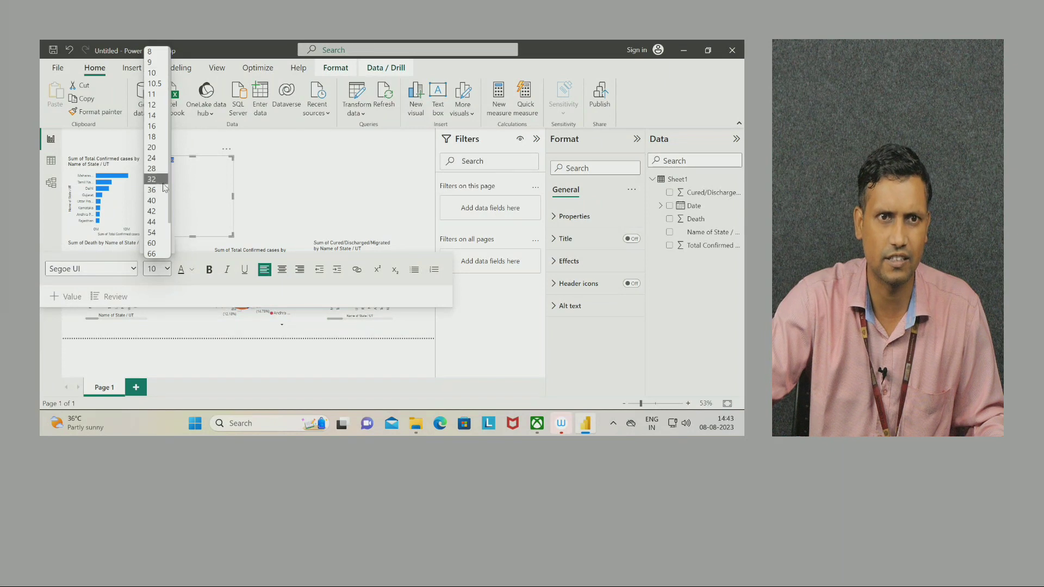
{"action": "left_click", "coordinate": [152, 115]}
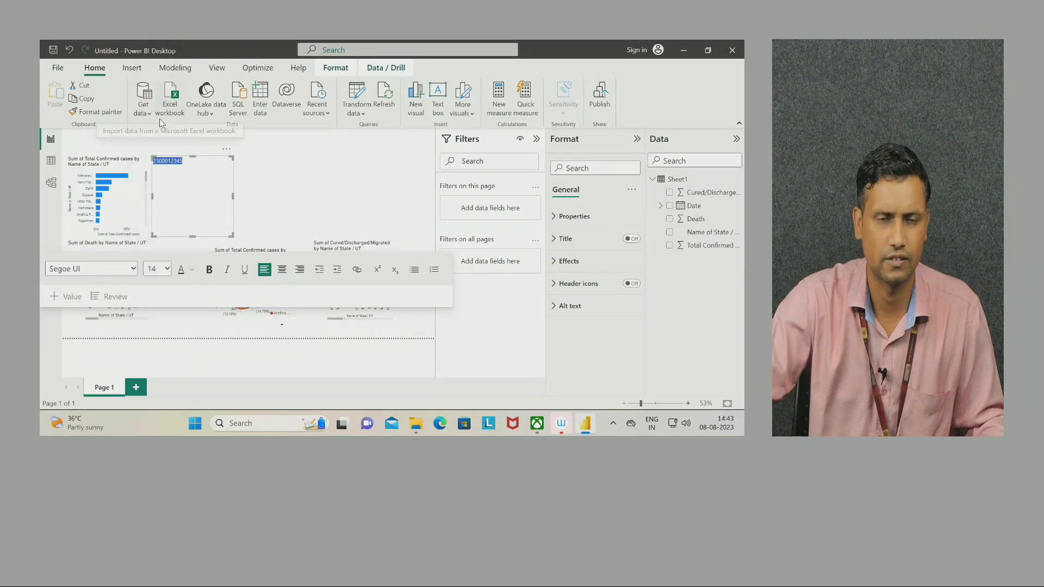
{"action": "left_click", "coordinate": [133, 269]}
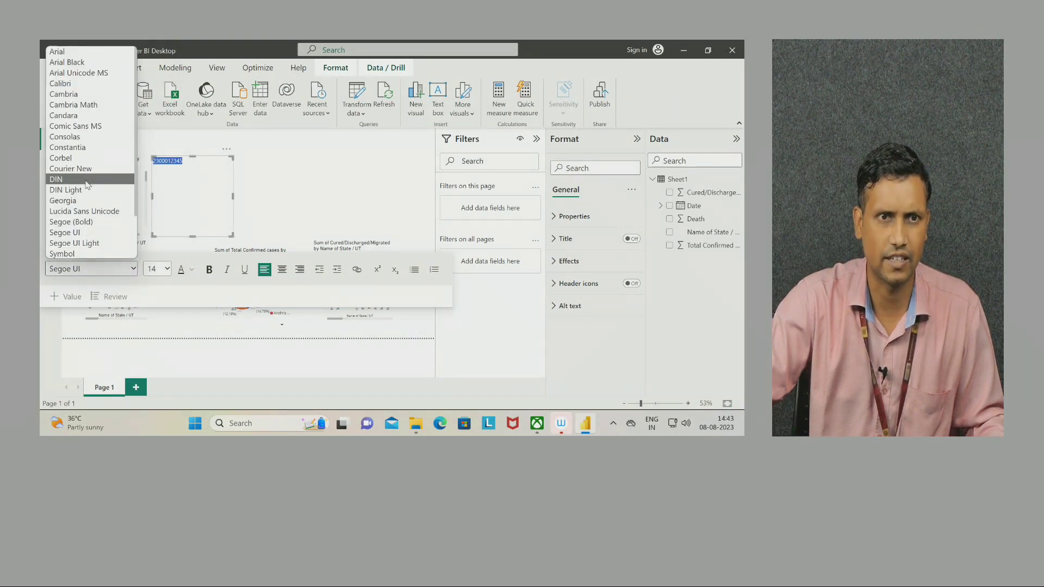
{"action": "left_click", "coordinate": [77, 86]}
Make the number bold, italic, underlined and pink.
{"action": "left_click", "coordinate": [209, 270]}
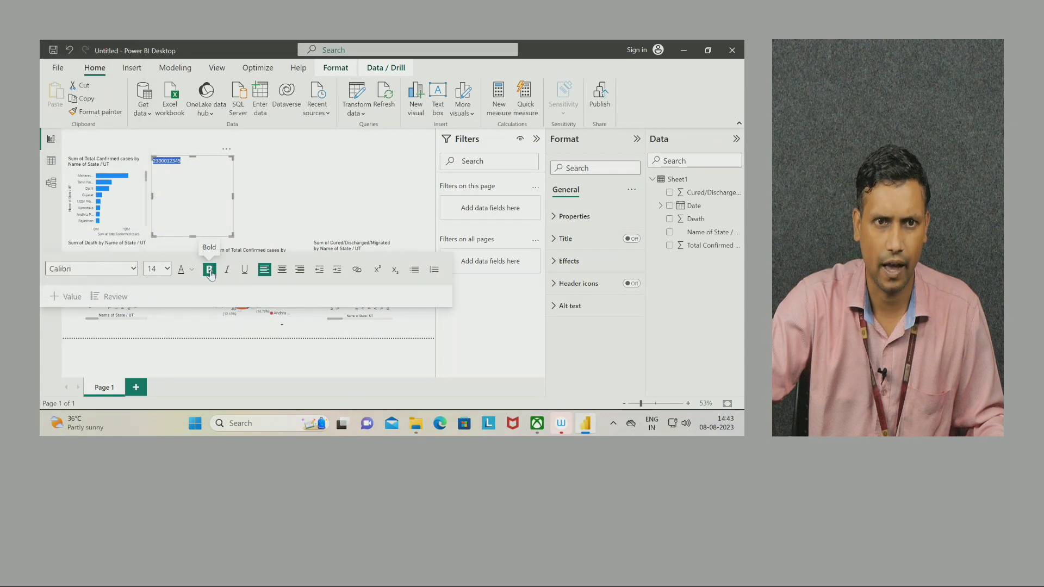
{"action": "left_click", "coordinate": [226, 270]}
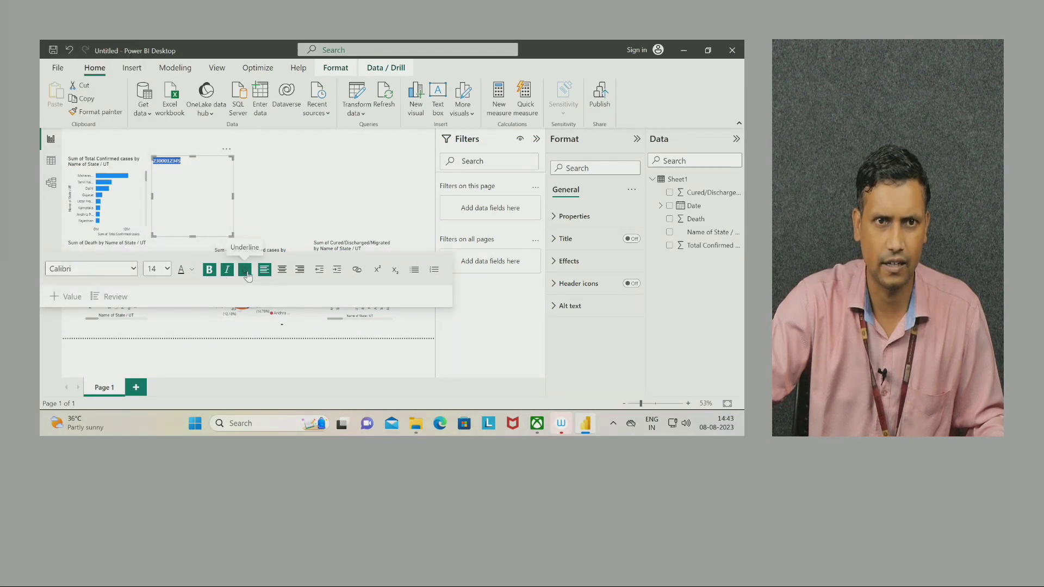
{"action": "left_click", "coordinate": [248, 270]}
{"action": "left_click", "coordinate": [192, 270]}
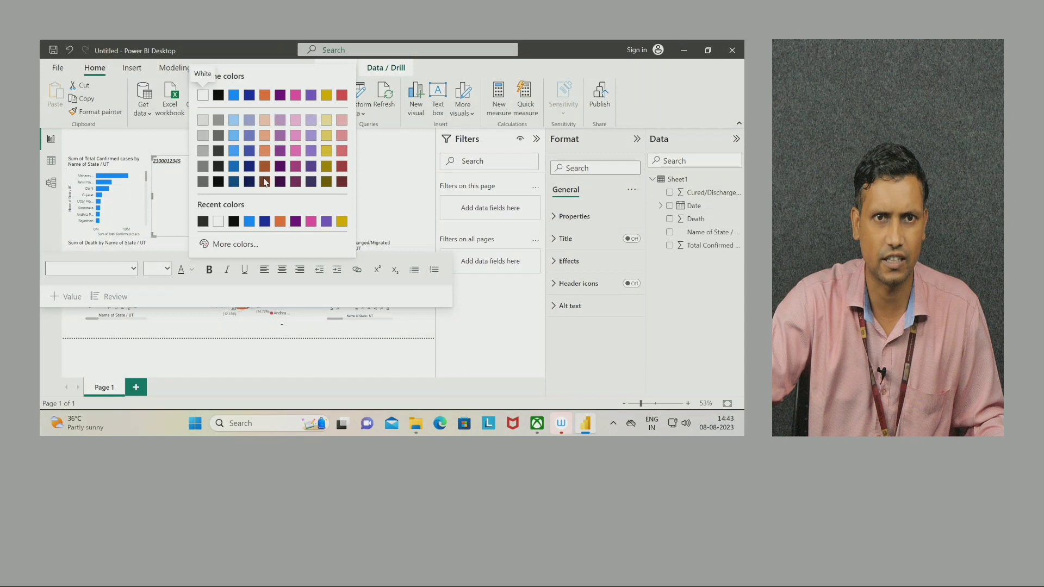
{"action": "left_click", "coordinate": [297, 122]}
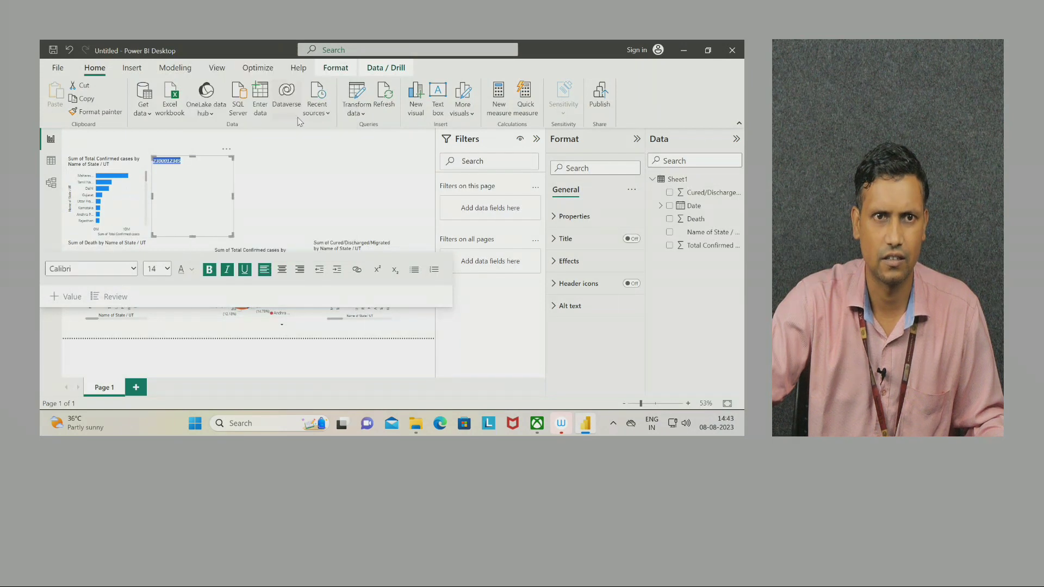
{"action": "left_click", "coordinate": [354, 203]}
Enlarge the number to size 28 and shrink the text box to fit it.
{"action": "left_click", "coordinate": [181, 194]}
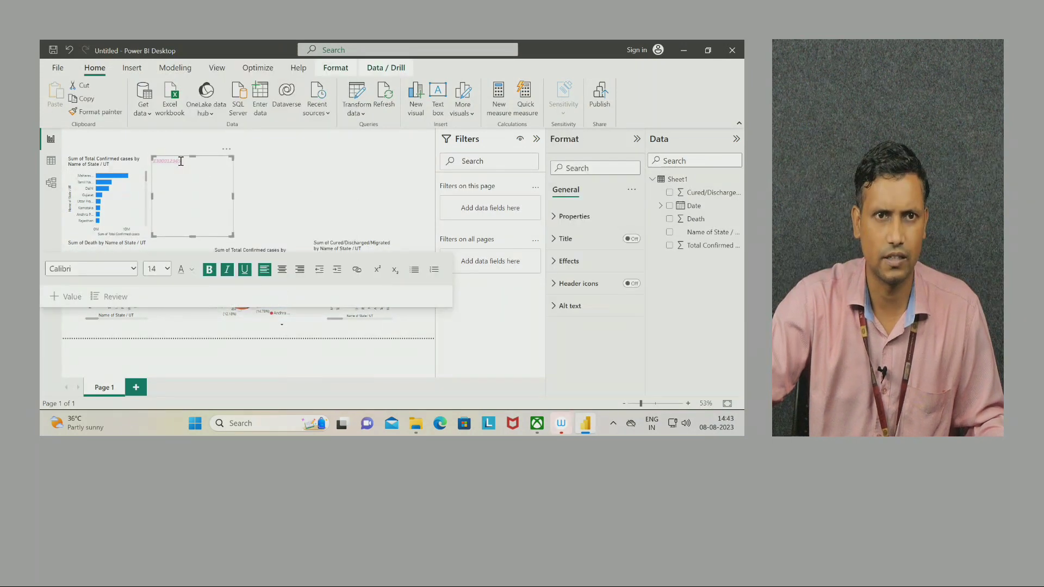
{"action": "left_click_drag", "start_coordinate": [183, 161], "coordinate": [155, 163]}
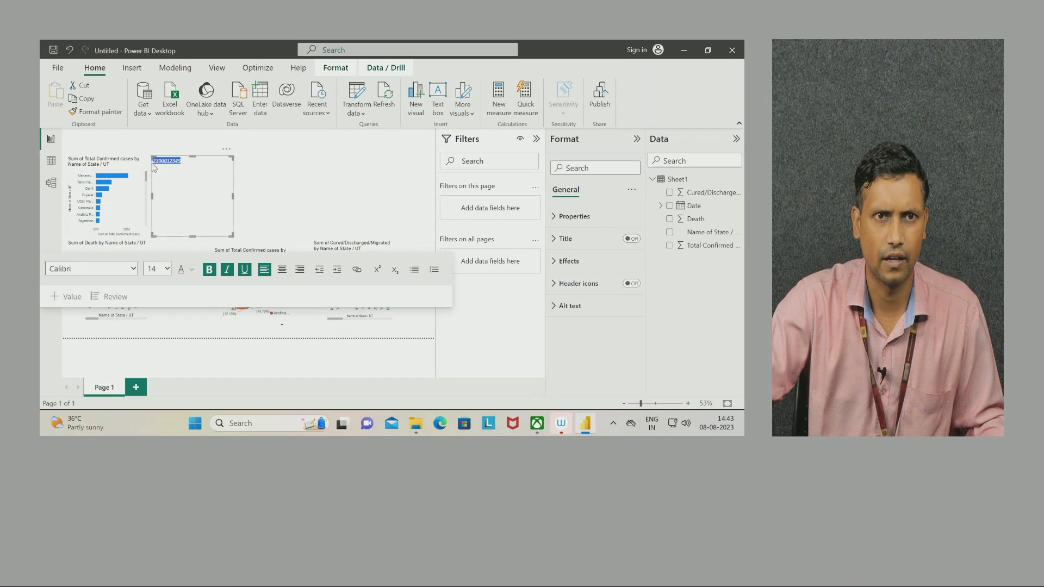
{"action": "left_click", "coordinate": [163, 268]}
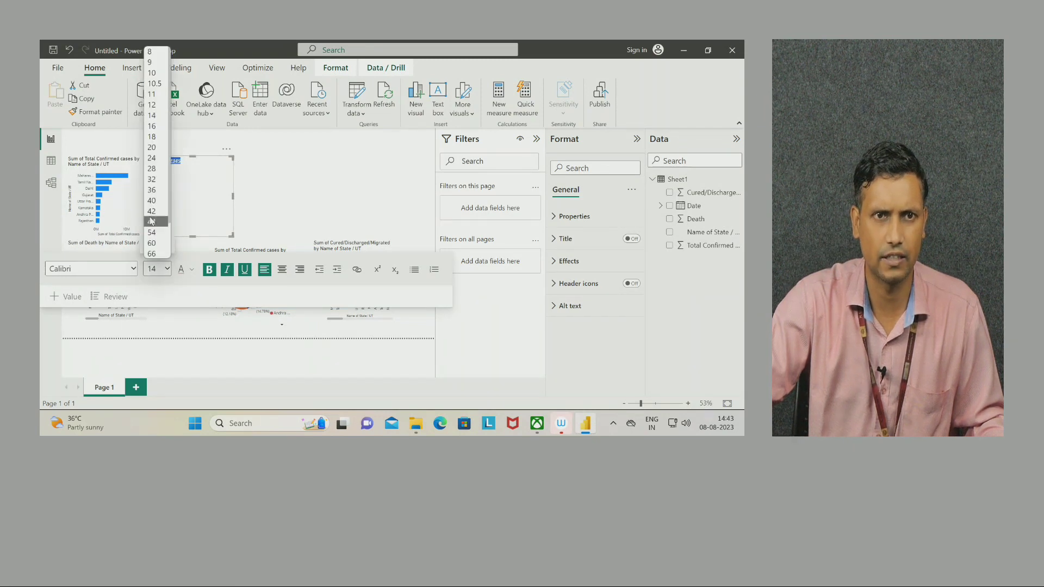
{"action": "left_click", "coordinate": [152, 169]}
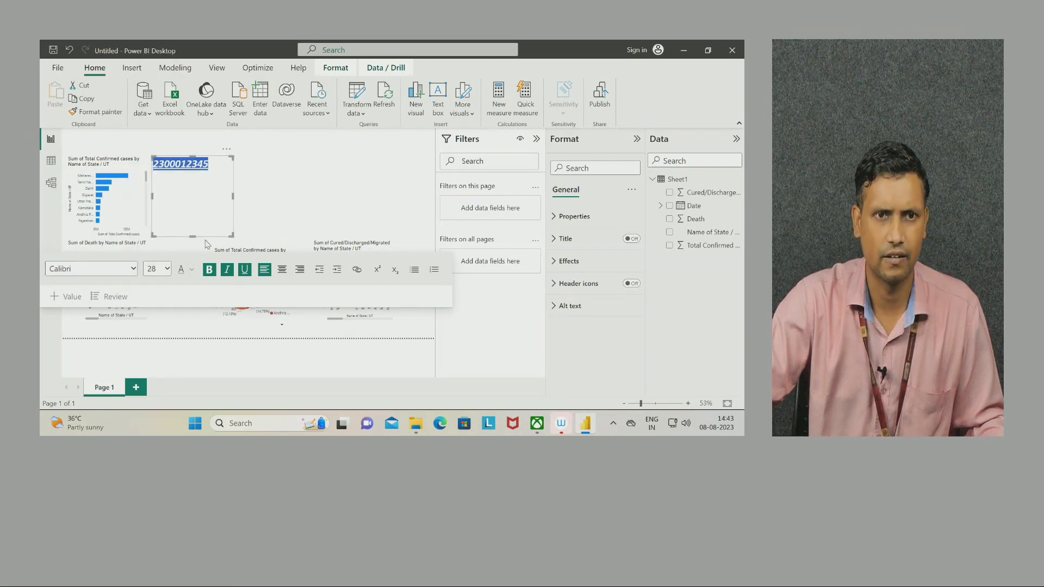
{"action": "left_click_drag", "start_coordinate": [193, 236], "coordinate": [196, 174]}
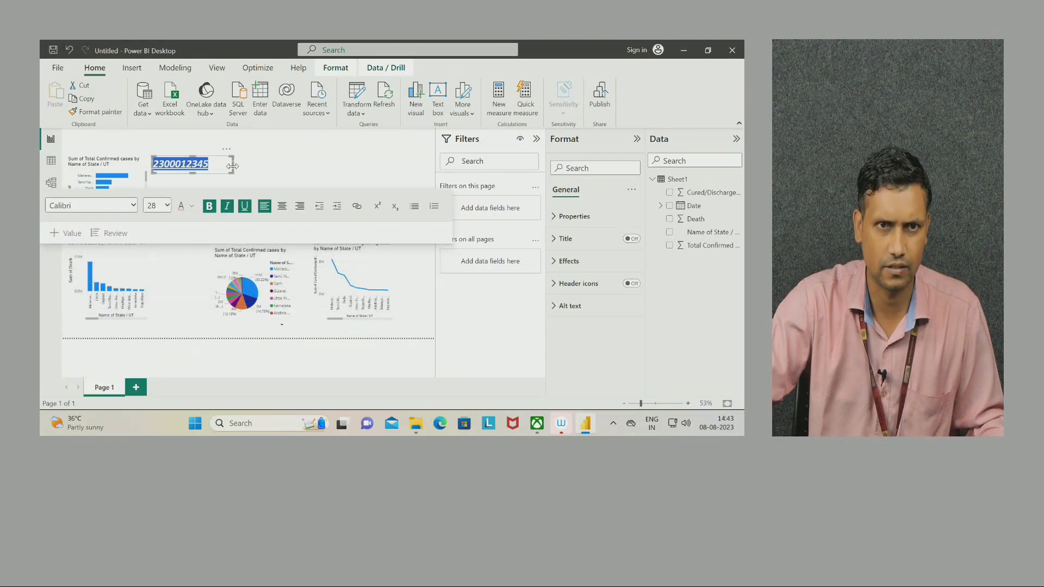
{"action": "left_click", "coordinate": [217, 177]}
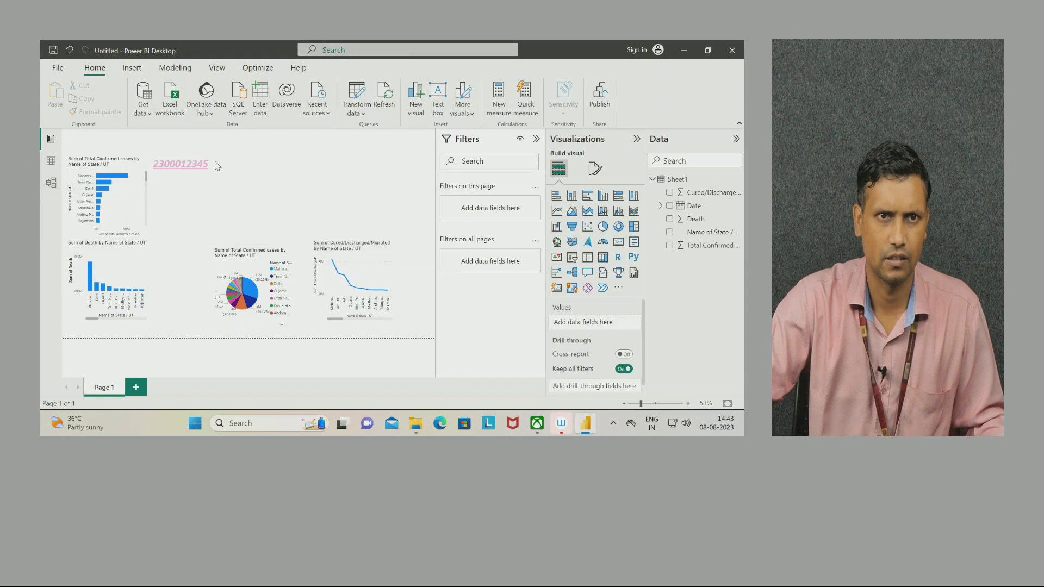
{"action": "left_click_drag", "start_coordinate": [196, 161], "coordinate": [248, 152]}
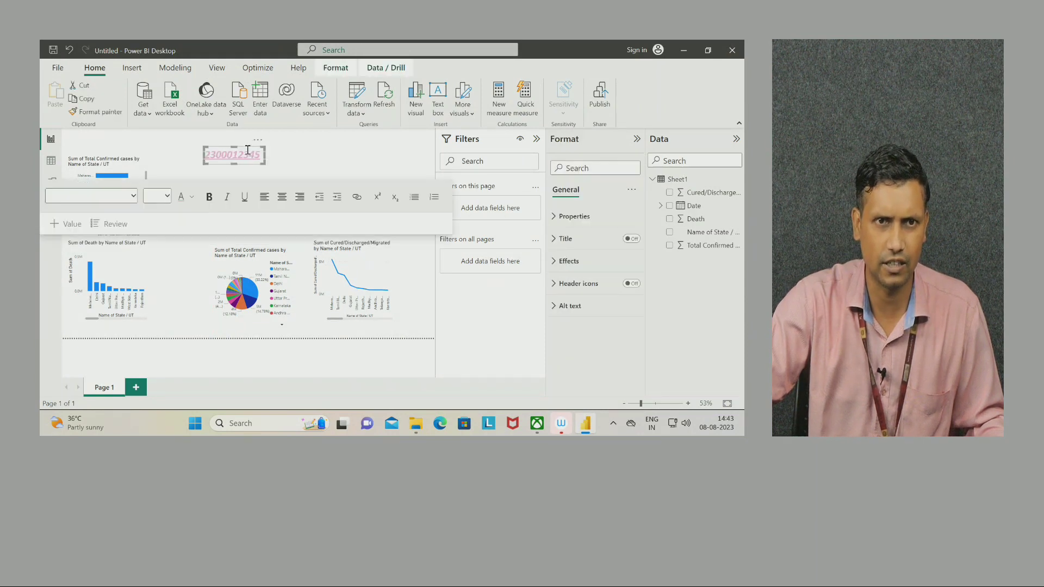
{"action": "left_click", "coordinate": [387, 151]}
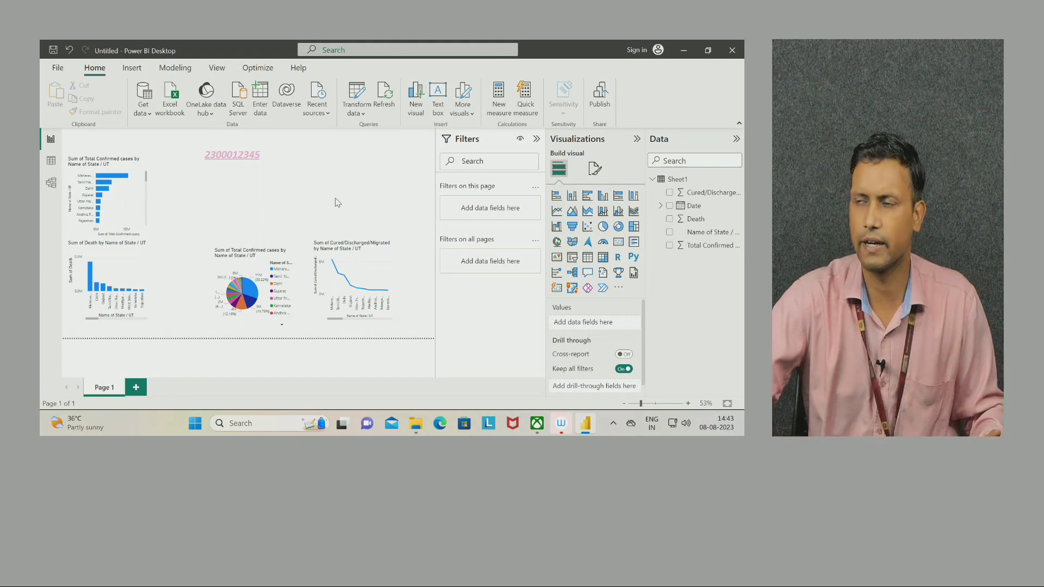
{"action": "left_click", "coordinate": [261, 150]}
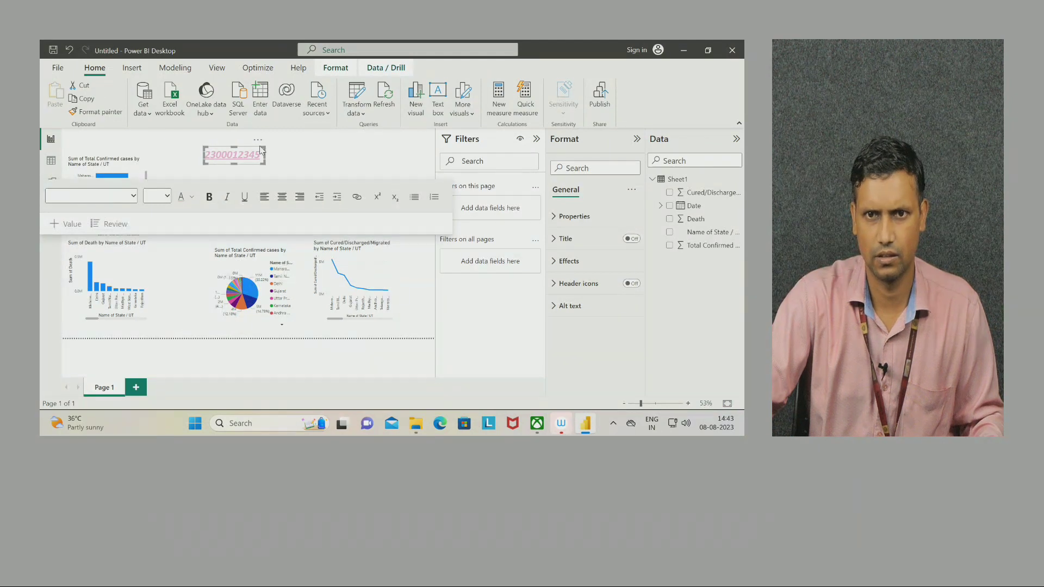
Give the text box a purple background at 48% transparency.
{"action": "left_click", "coordinate": [580, 217]}
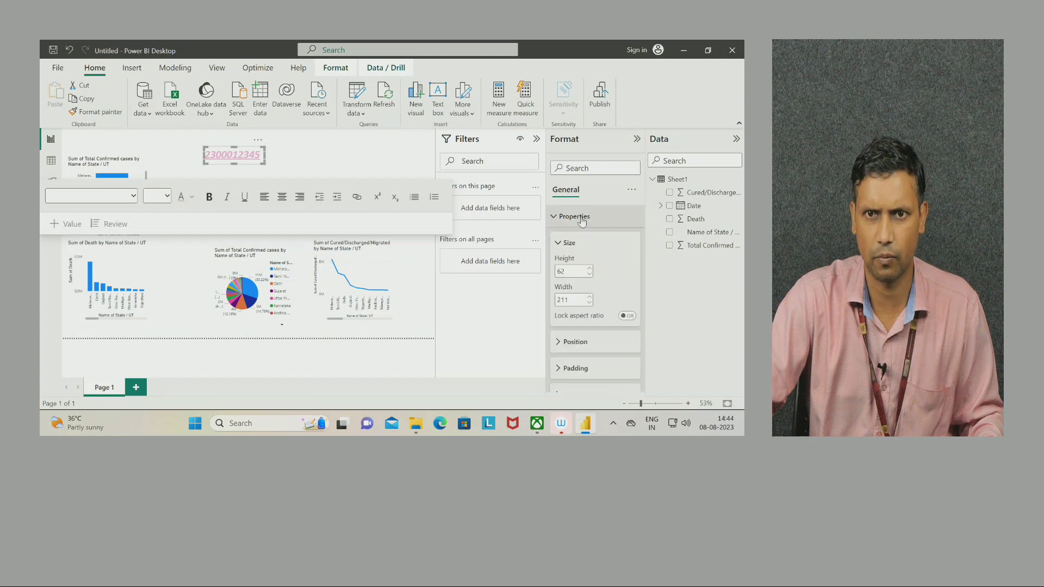
{"action": "scroll", "coordinate": [625, 264], "scroll_direction": "down", "scroll_amount": 3}
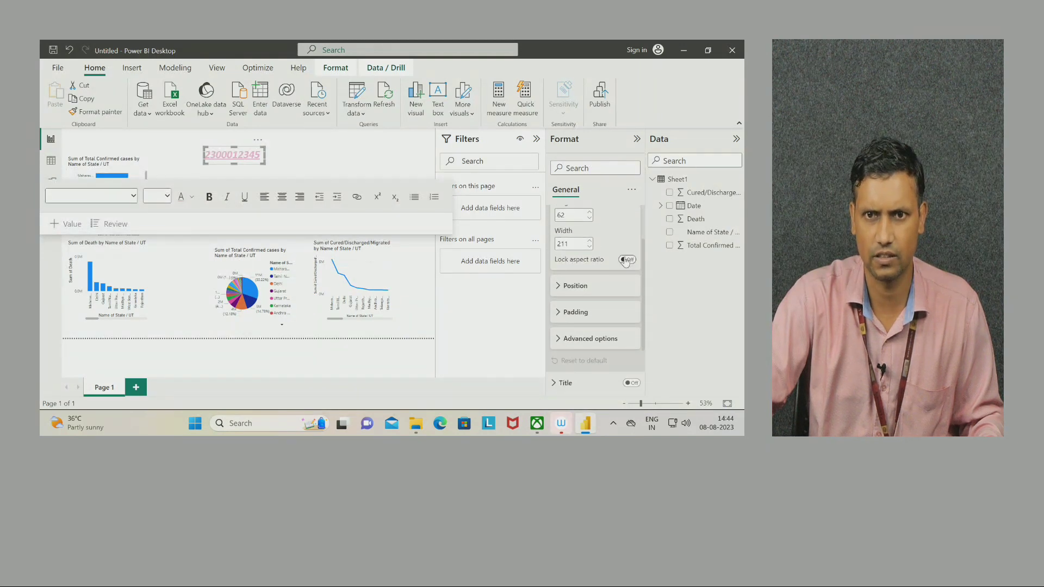
{"action": "scroll", "coordinate": [626, 262], "scroll_direction": "down", "scroll_amount": 1}
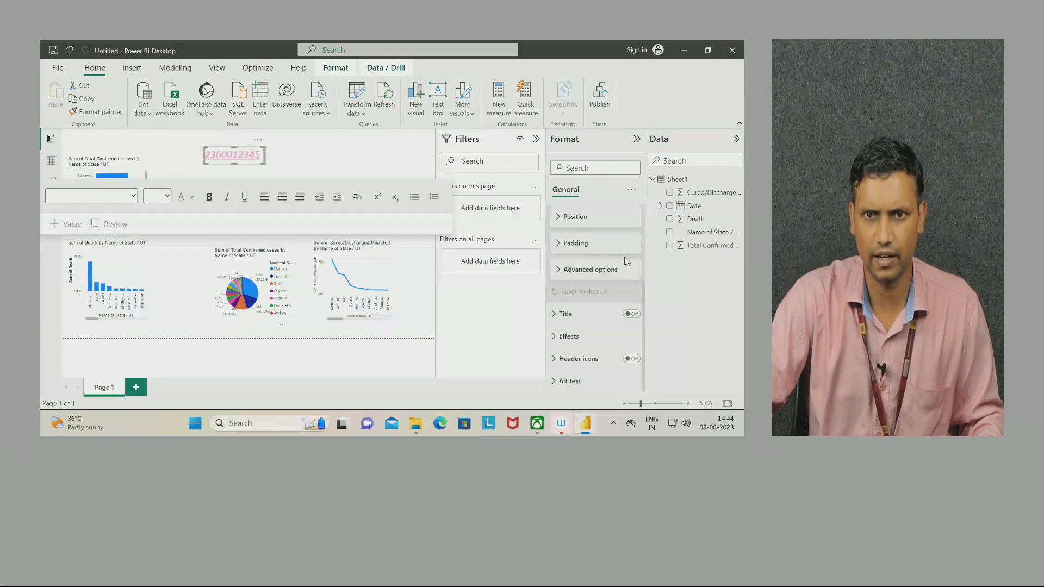
{"action": "left_click", "coordinate": [568, 336]}
{"action": "scroll", "coordinate": [577, 327], "scroll_direction": "down", "scroll_amount": 1}
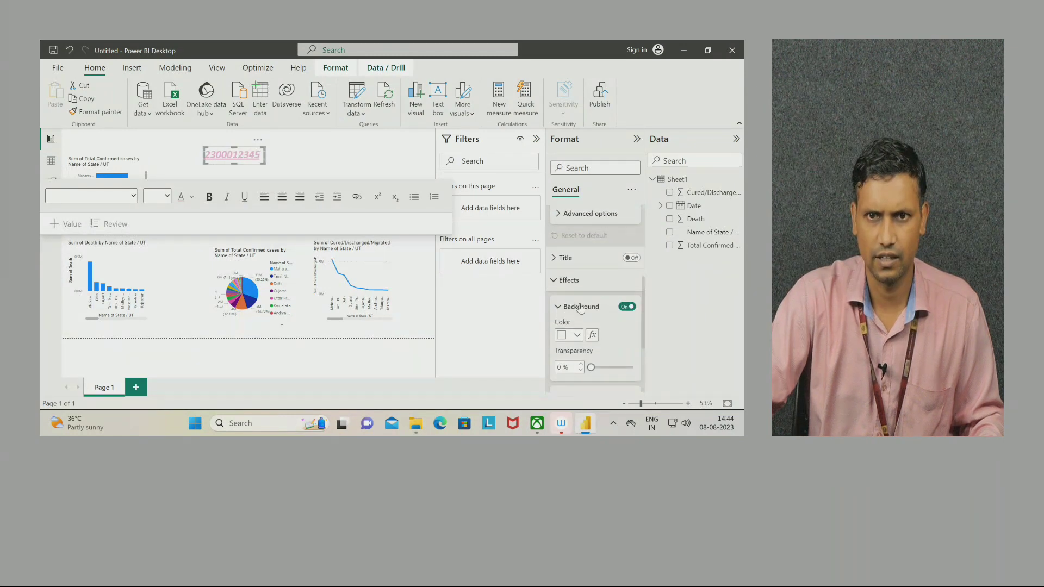
{"action": "left_click", "coordinate": [576, 339]}
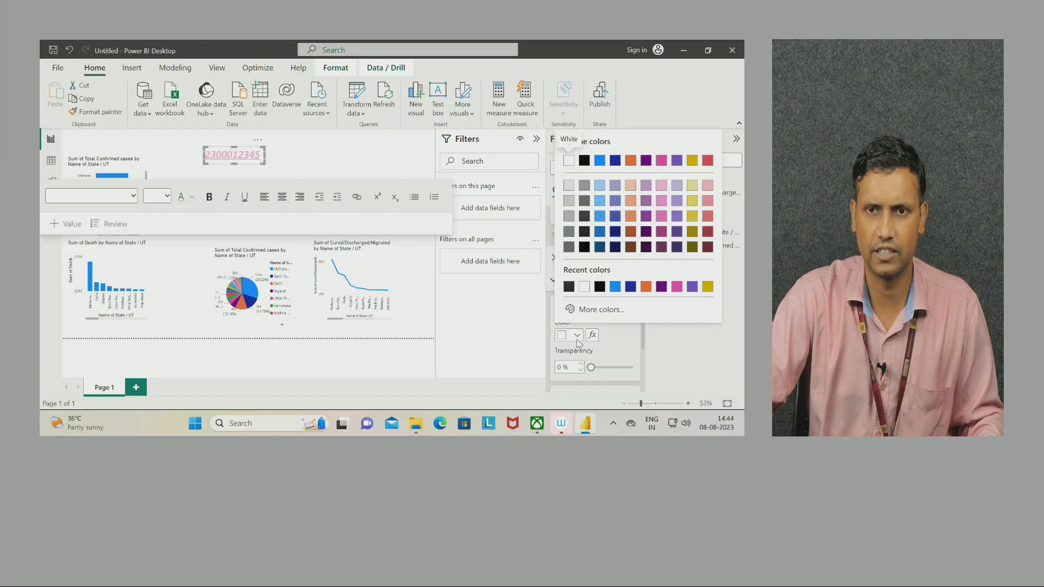
{"action": "left_click", "coordinate": [646, 200]}
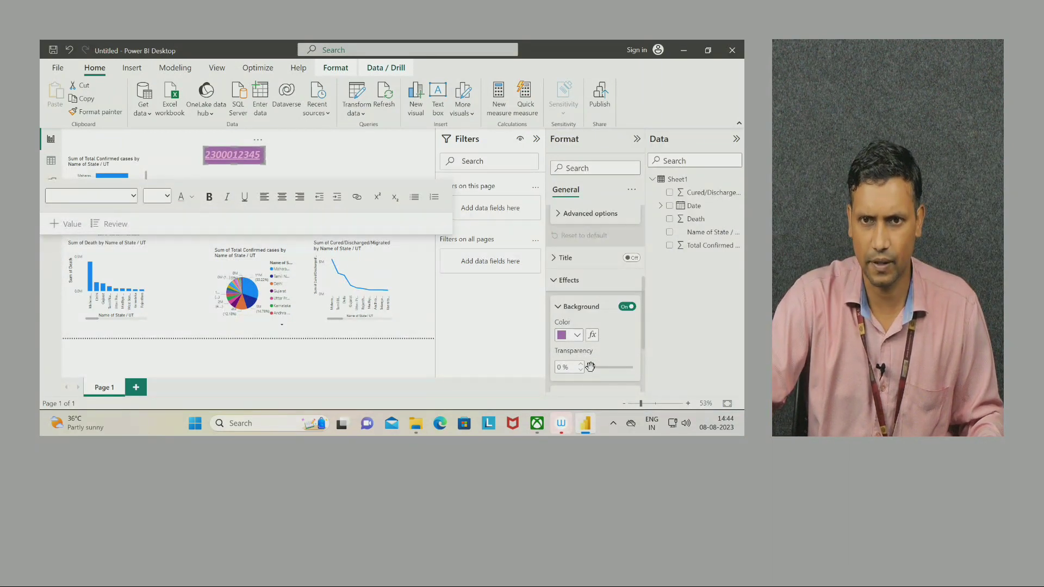
{"action": "left_click_drag", "start_coordinate": [590, 368], "coordinate": [611, 369]}
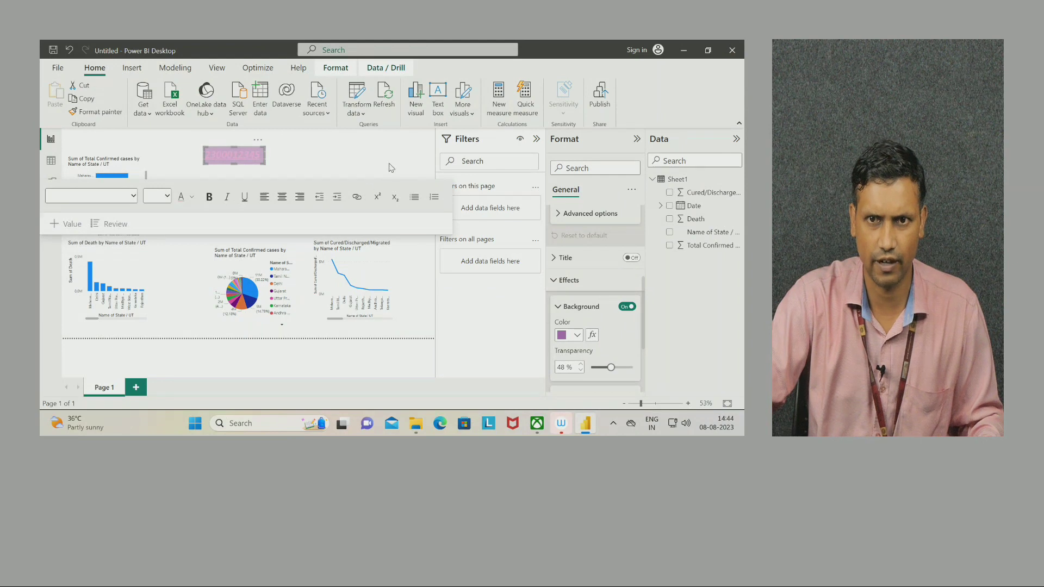
Remove the accidentally created Q&A visual from the page.
{"action": "double_click", "coordinate": [260, 186]}
{"action": "left_click", "coordinate": [328, 217]}
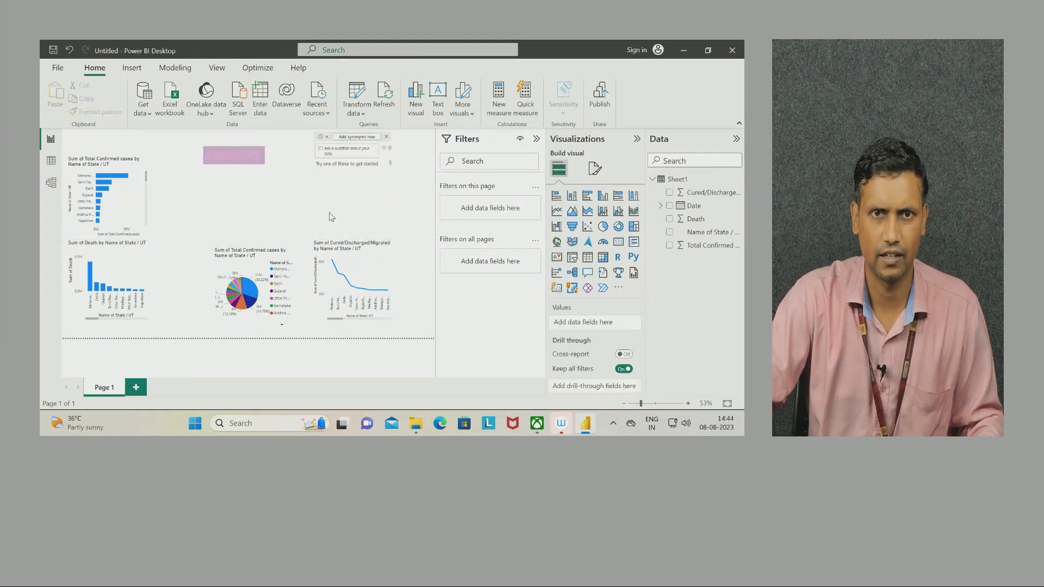
{"action": "left_click", "coordinate": [387, 138]}
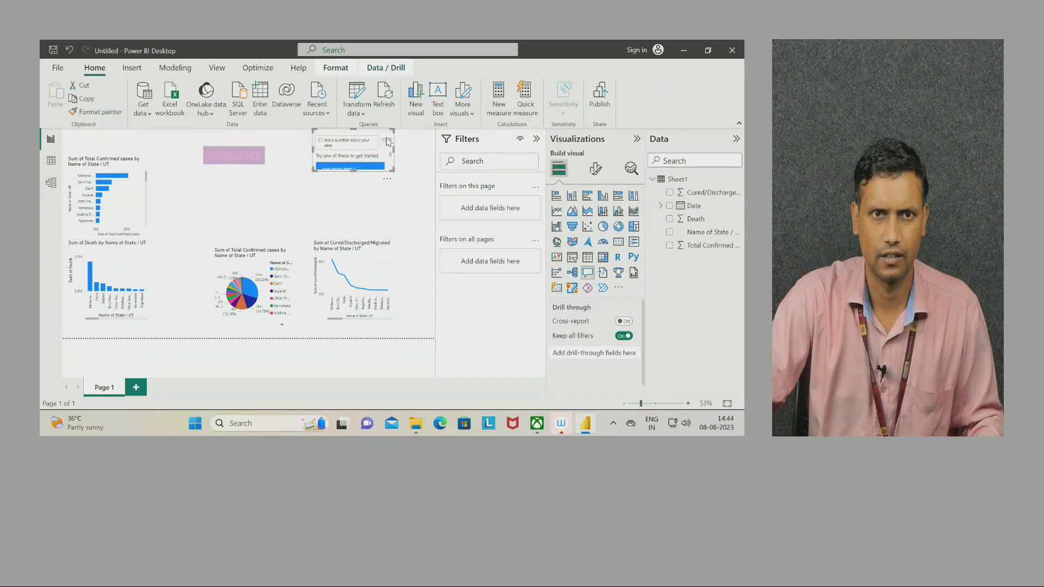
{"action": "left_click", "coordinate": [333, 217]}
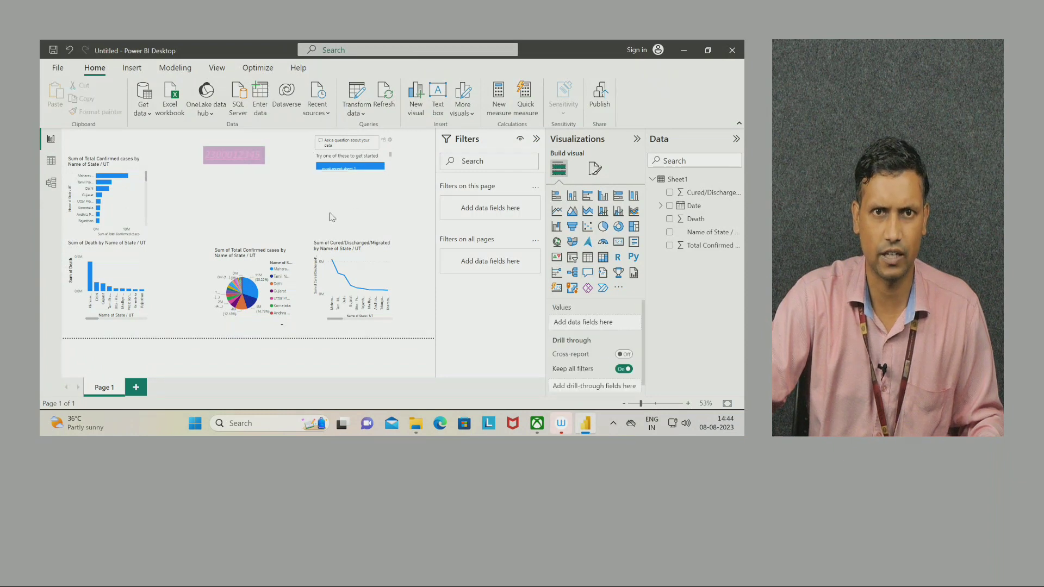
{"action": "left_click", "coordinate": [389, 143]}
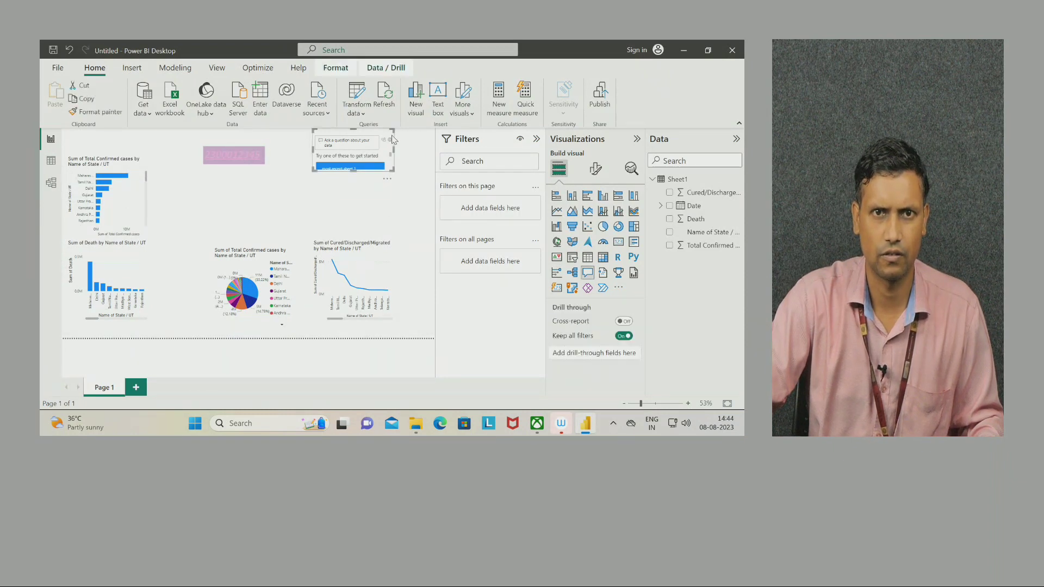
{"action": "left_click", "coordinate": [388, 181]}
{"action": "left_click", "coordinate": [405, 192]}
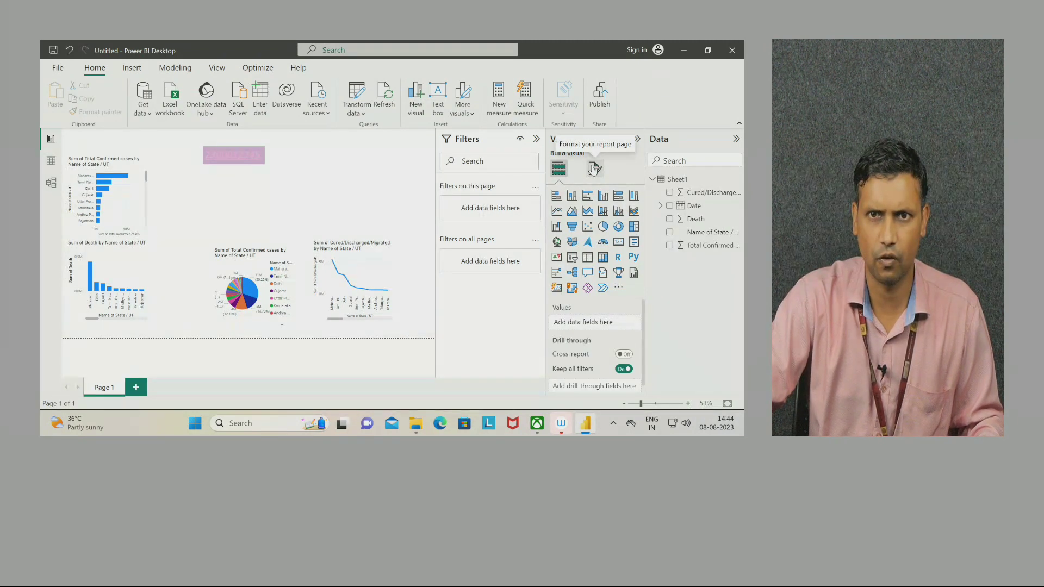
{"action": "left_click", "coordinate": [594, 169]}
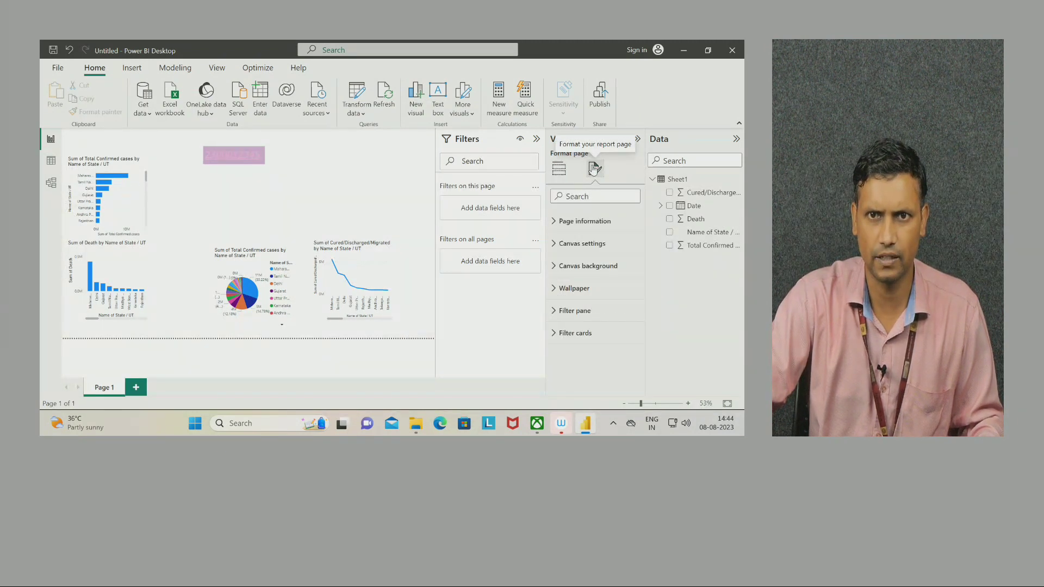
Give the report canvas a pale yellow background at 46% transparency.
{"action": "left_click", "coordinate": [562, 246]}
{"action": "left_click", "coordinate": [562, 246]}
{"action": "left_click", "coordinate": [555, 268]}
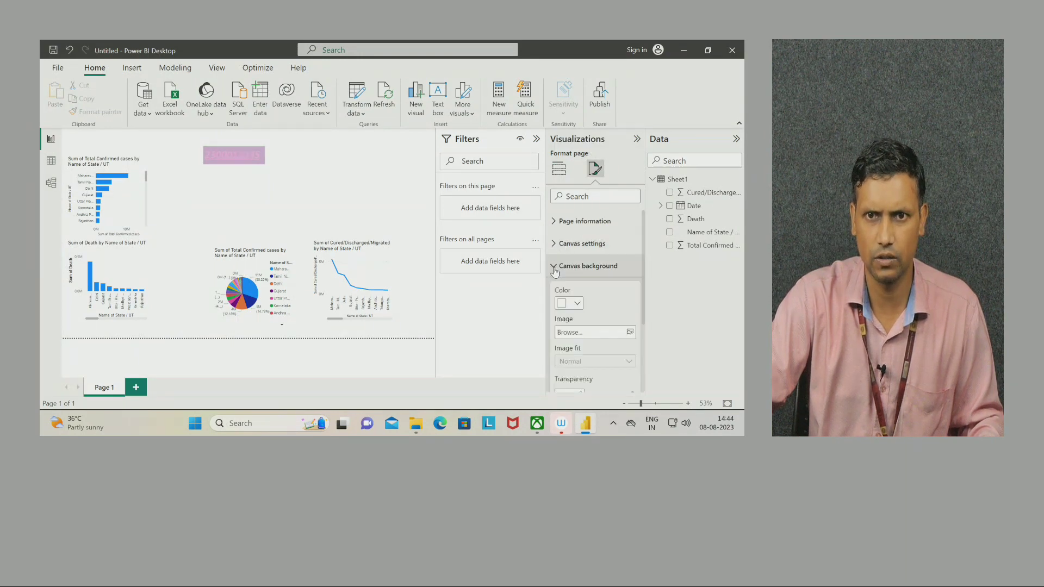
{"action": "left_click", "coordinate": [577, 305]}
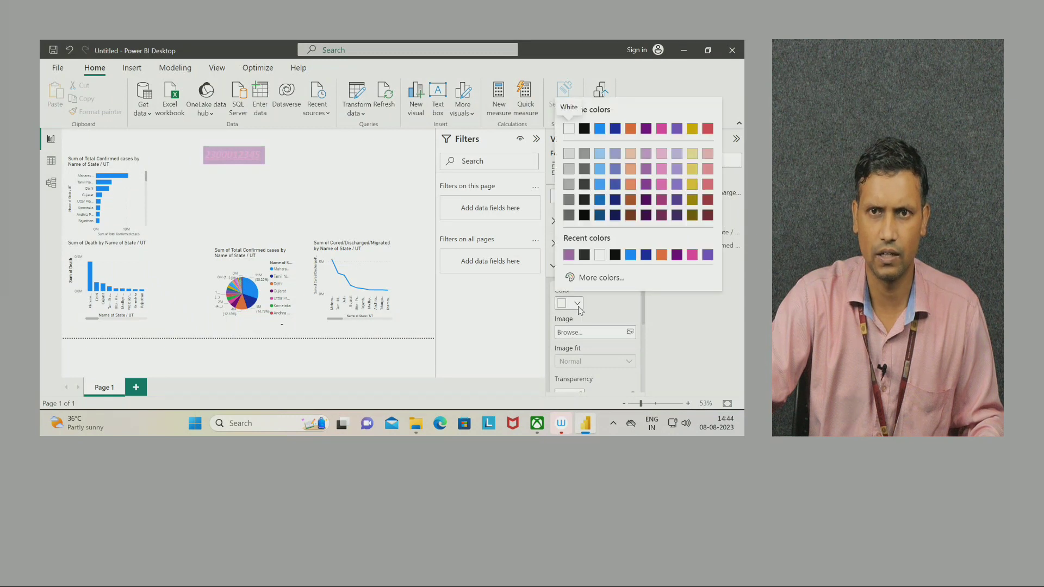
{"action": "left_click", "coordinate": [690, 156]}
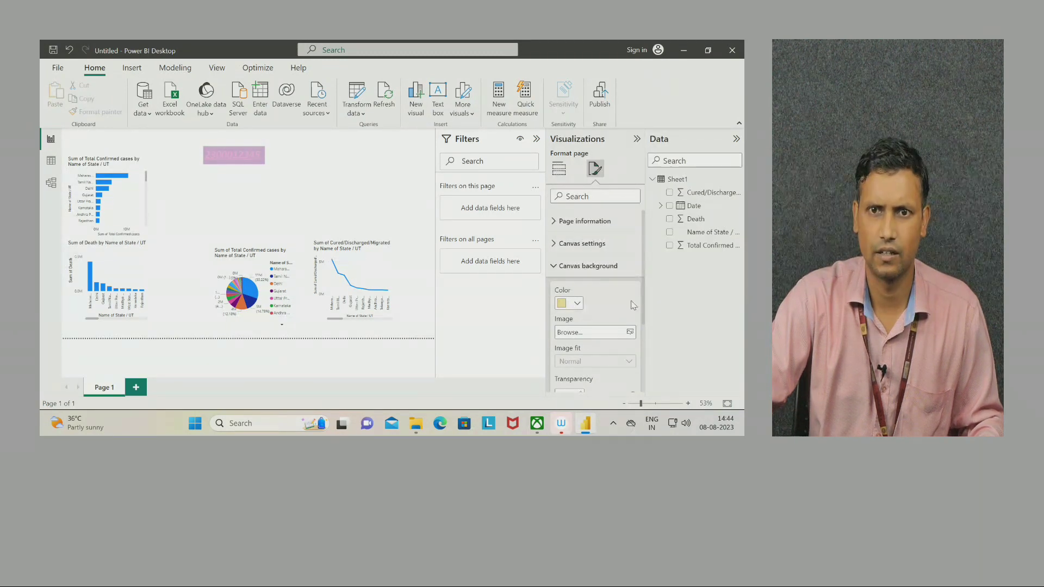
{"action": "scroll", "coordinate": [611, 330], "scroll_direction": "down", "scroll_amount": 2}
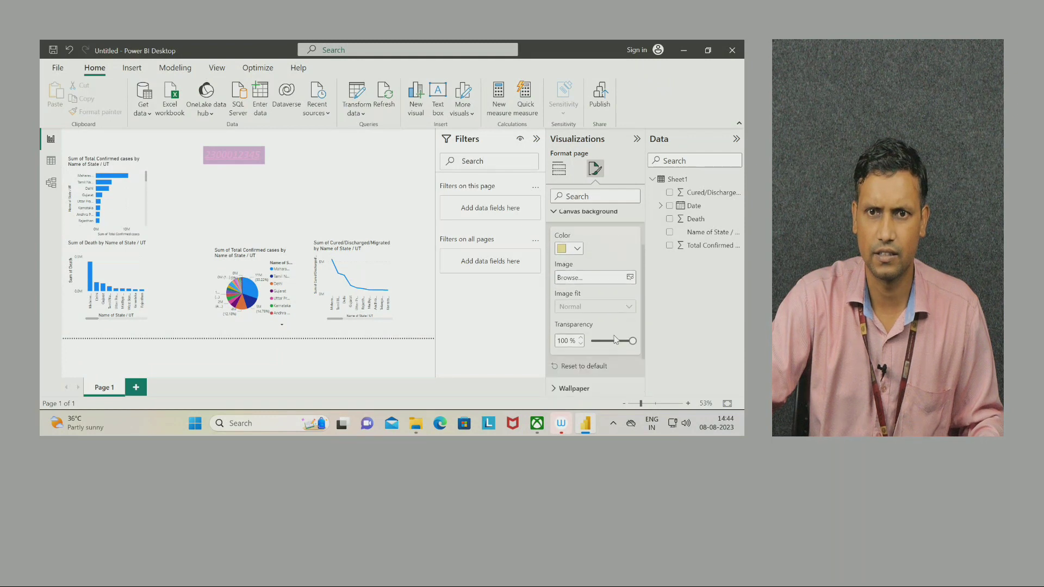
{"action": "left_click", "coordinate": [611, 343]}
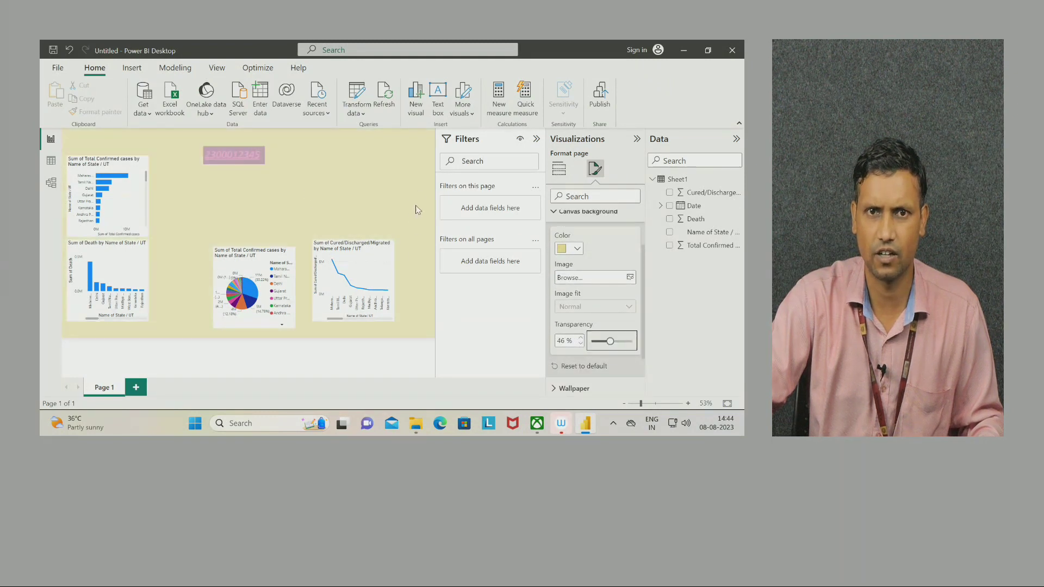
{"action": "left_click", "coordinate": [418, 204]}
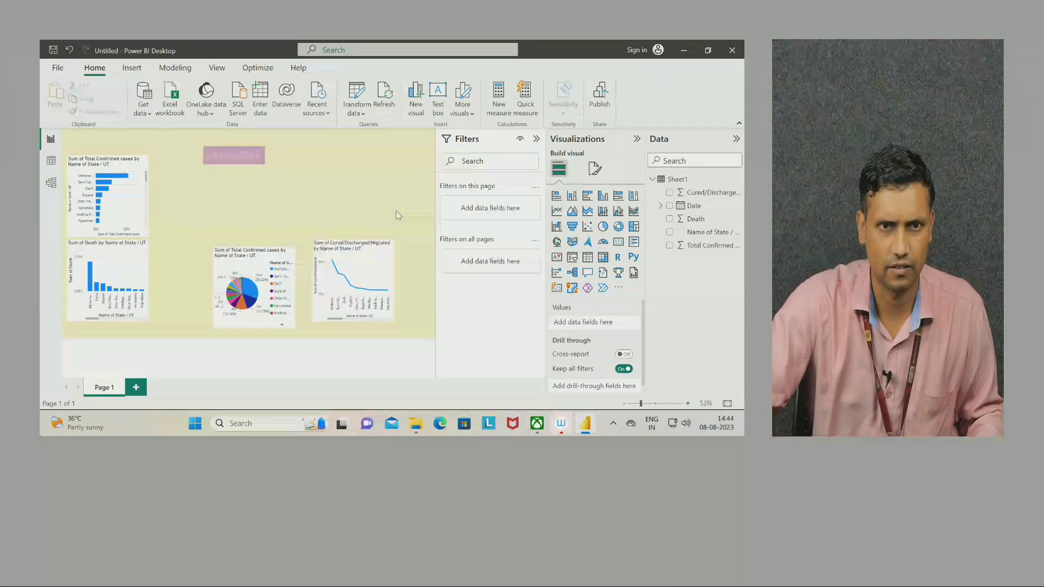
{"action": "left_click", "coordinate": [389, 252]}
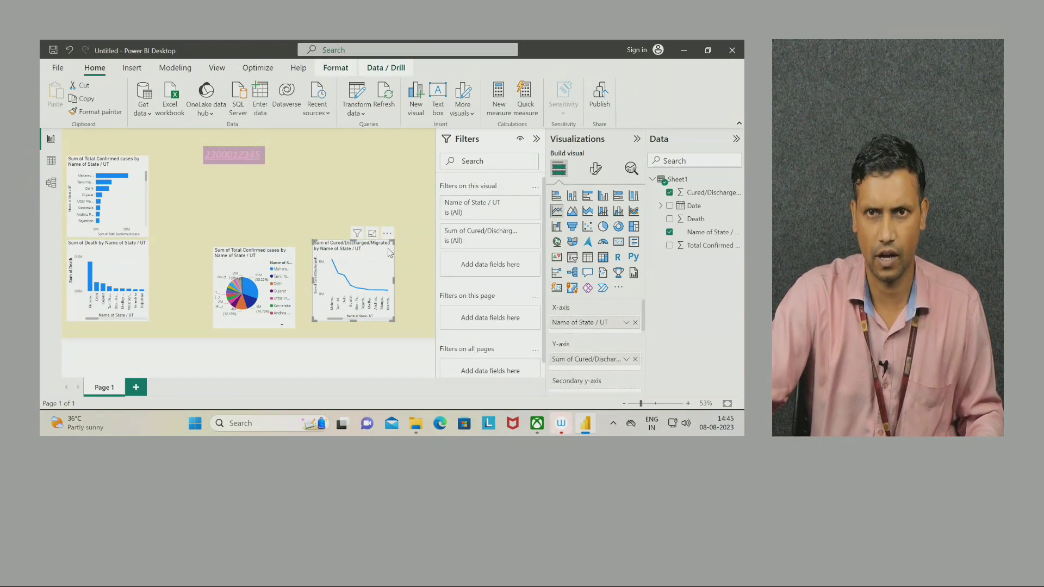
Set the Cured/Discharged/Migrated line chart background to light red at 64% transparency.
{"action": "left_click", "coordinate": [596, 169]}
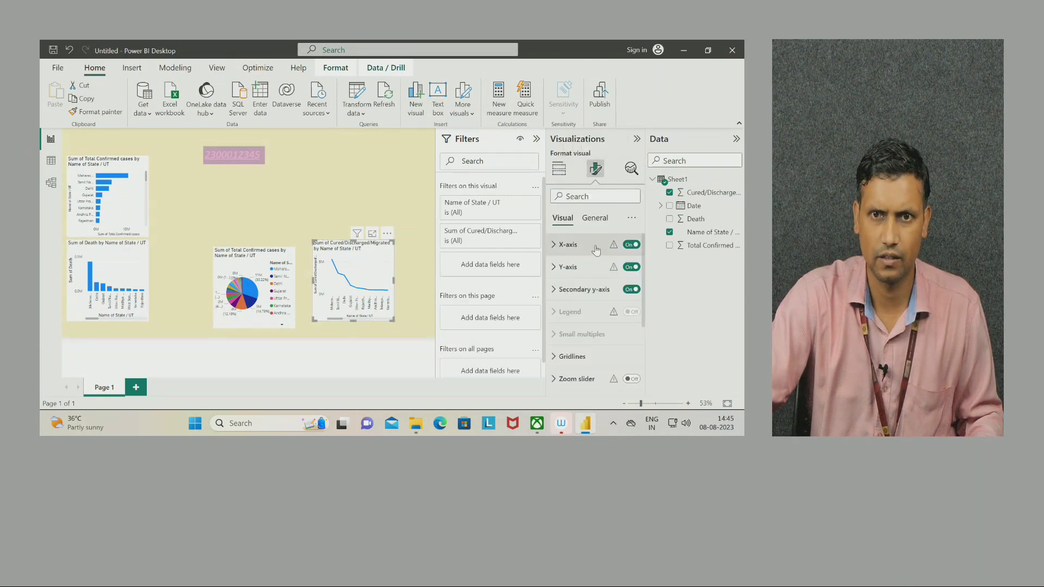
{"action": "left_click", "coordinate": [600, 220]}
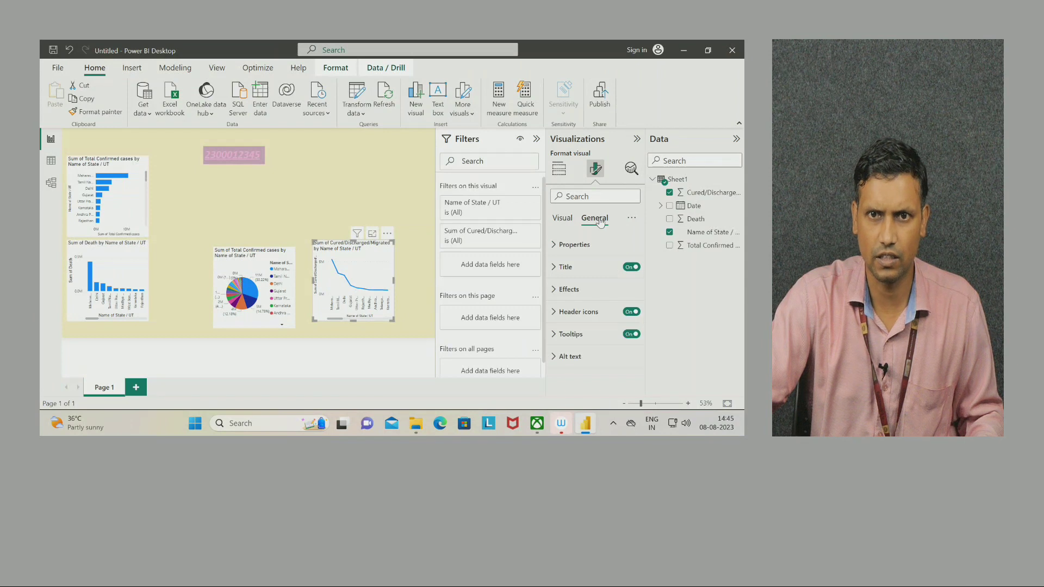
{"action": "left_click", "coordinate": [569, 290]}
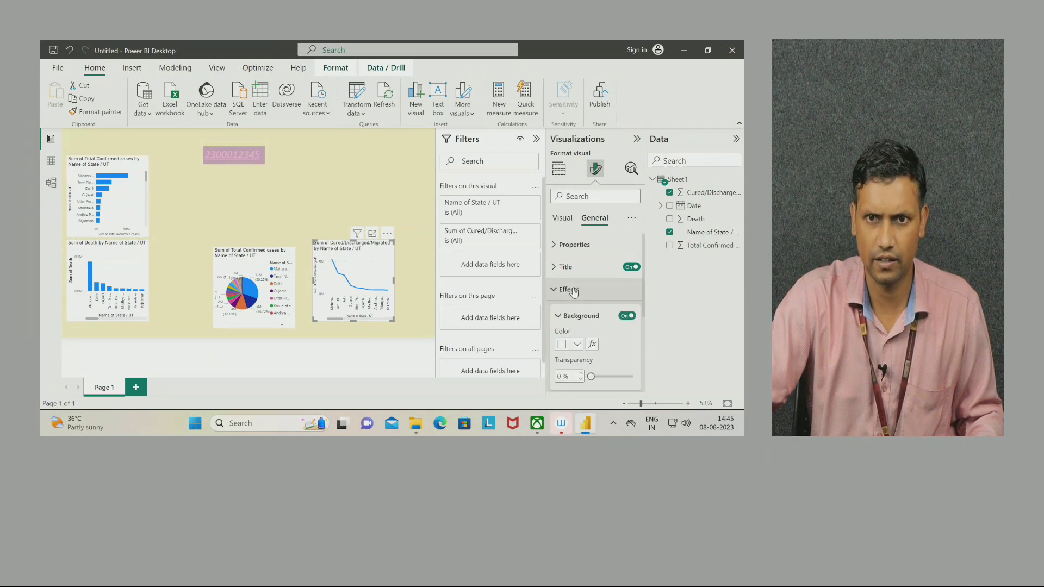
{"action": "scroll", "coordinate": [577, 312], "scroll_direction": "down", "scroll_amount": 1}
{"action": "left_click", "coordinate": [576, 320]}
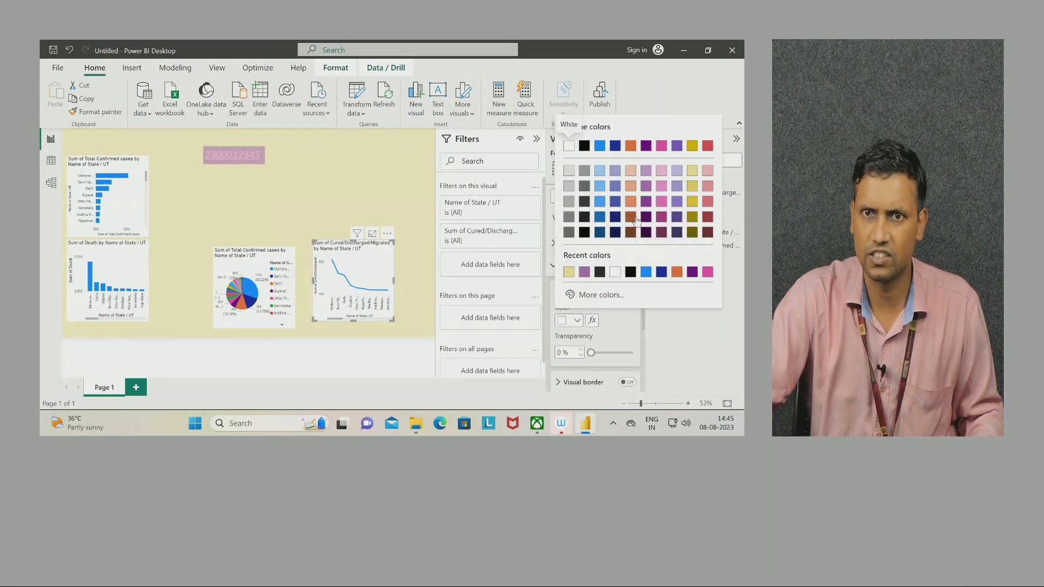
{"action": "left_click", "coordinate": [600, 219]}
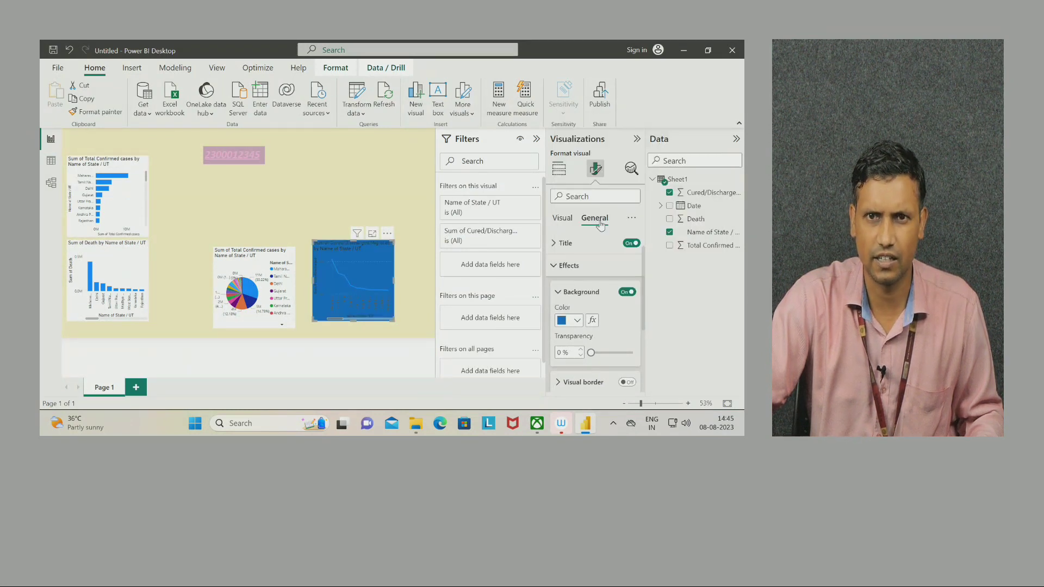
{"action": "left_click", "coordinate": [577, 320]}
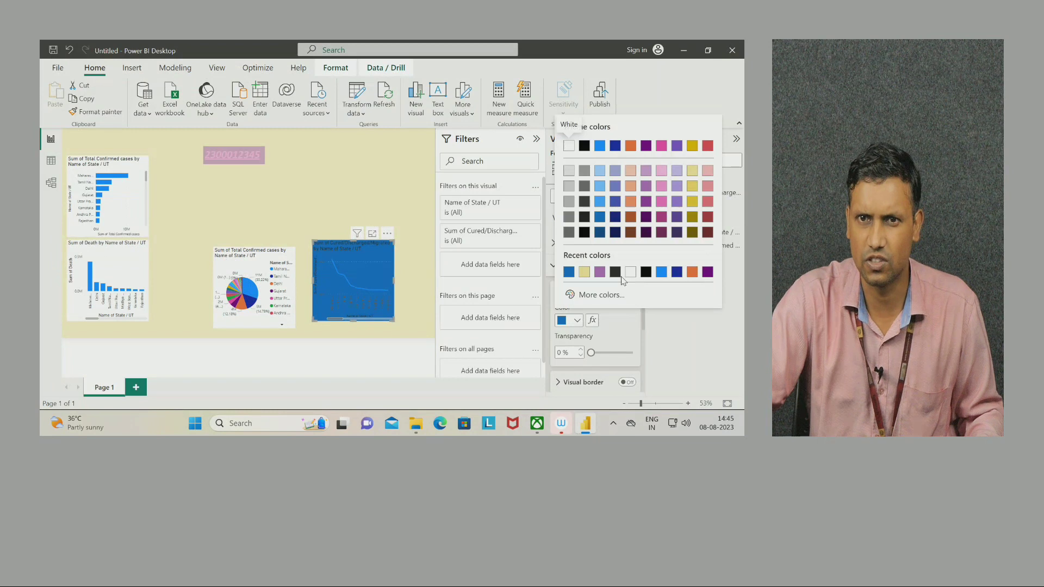
{"action": "left_click", "coordinate": [707, 186]}
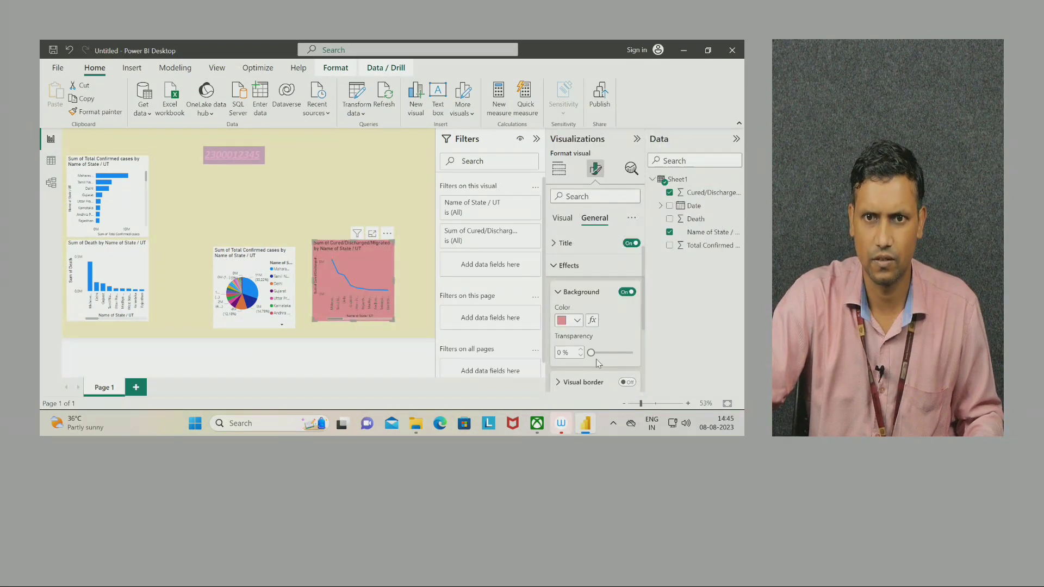
{"action": "left_click_drag", "start_coordinate": [590, 353], "coordinate": [618, 353]}
{"action": "left_click", "coordinate": [424, 182]}
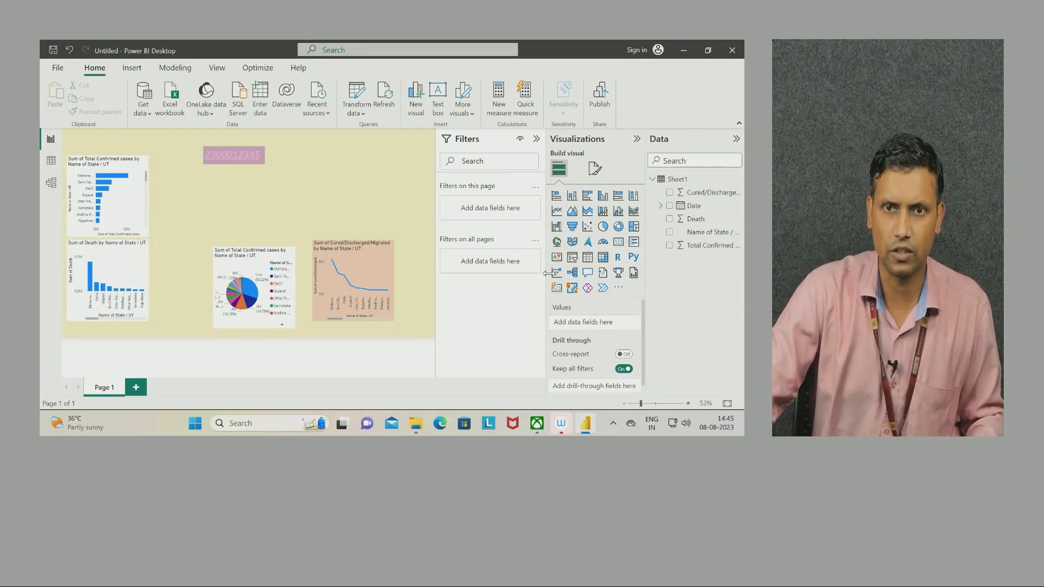
Add a blank slicer, shorten it and move it toward the top right.
{"action": "left_click", "coordinate": [573, 259]}
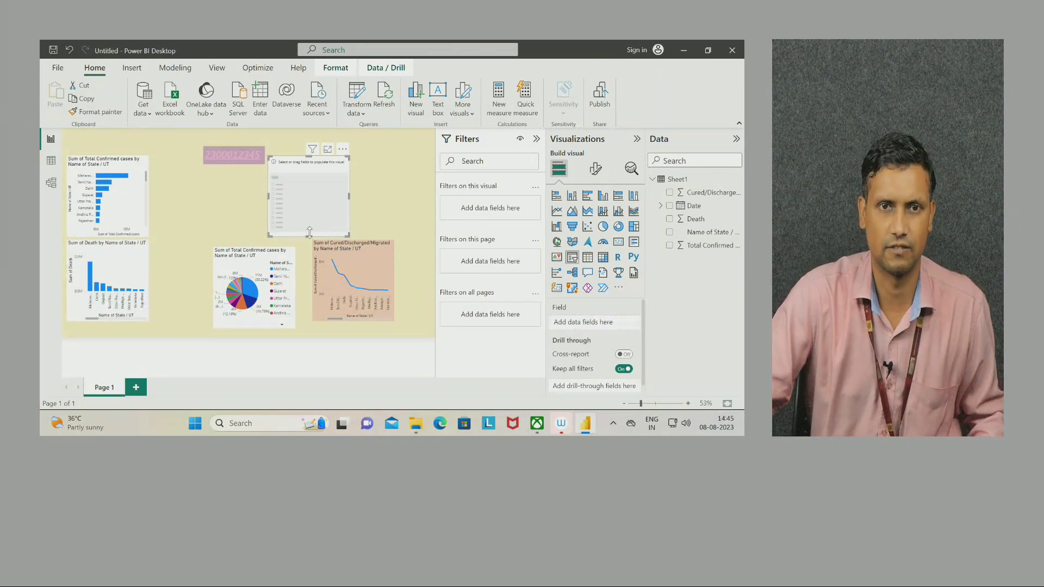
{"action": "left_click_drag", "start_coordinate": [309, 237], "coordinate": [323, 202]}
{"action": "left_click_drag", "start_coordinate": [298, 161], "coordinate": [356, 156]}
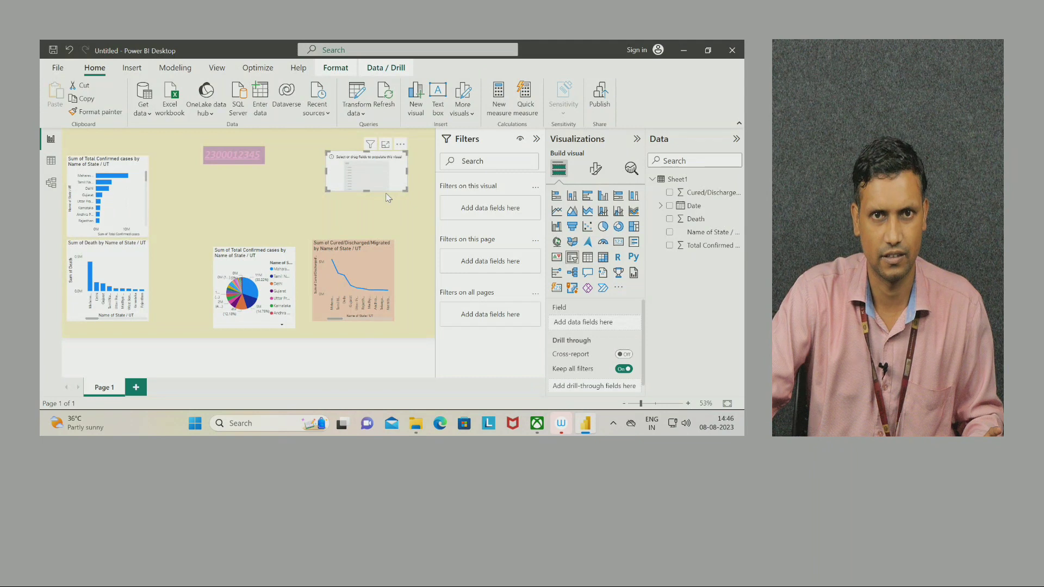
Build a small Sum of Death by Date scatter chart and nudge it into place.
{"action": "left_click", "coordinate": [400, 218]}
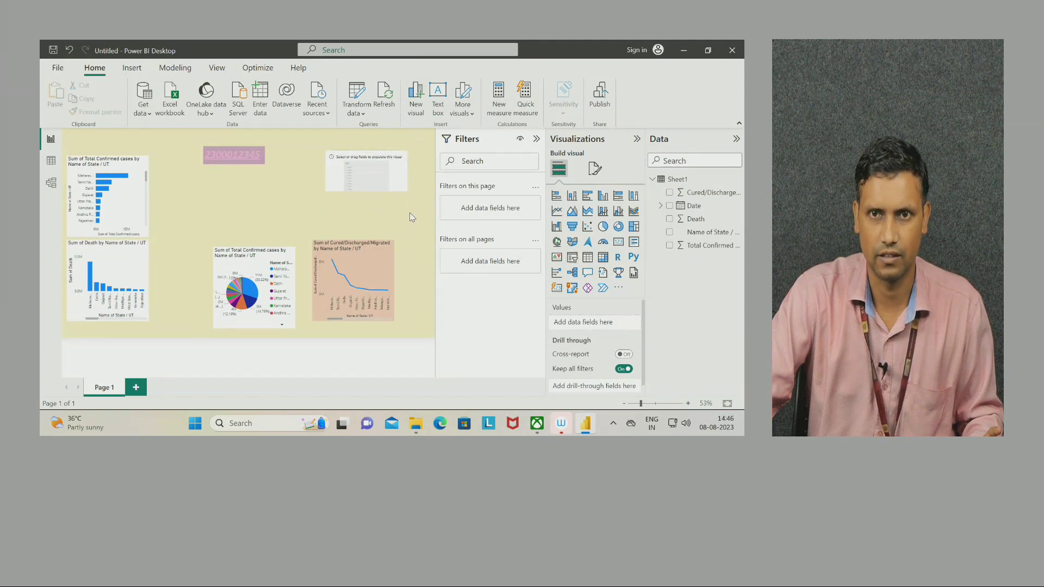
{"action": "left_click", "coordinate": [670, 233]}
{"action": "left_click", "coordinate": [670, 207]}
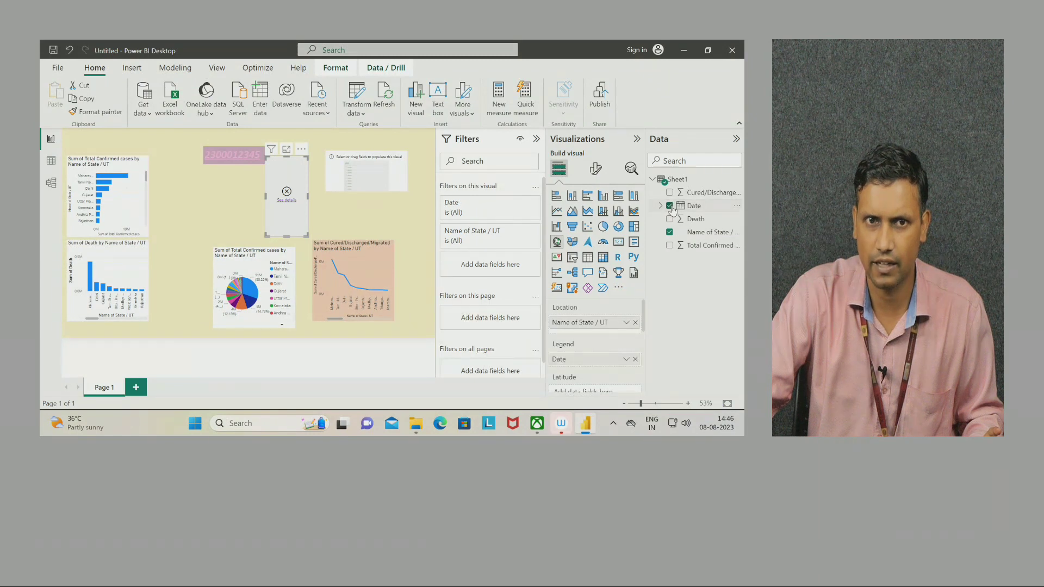
{"action": "left_click", "coordinate": [669, 233]}
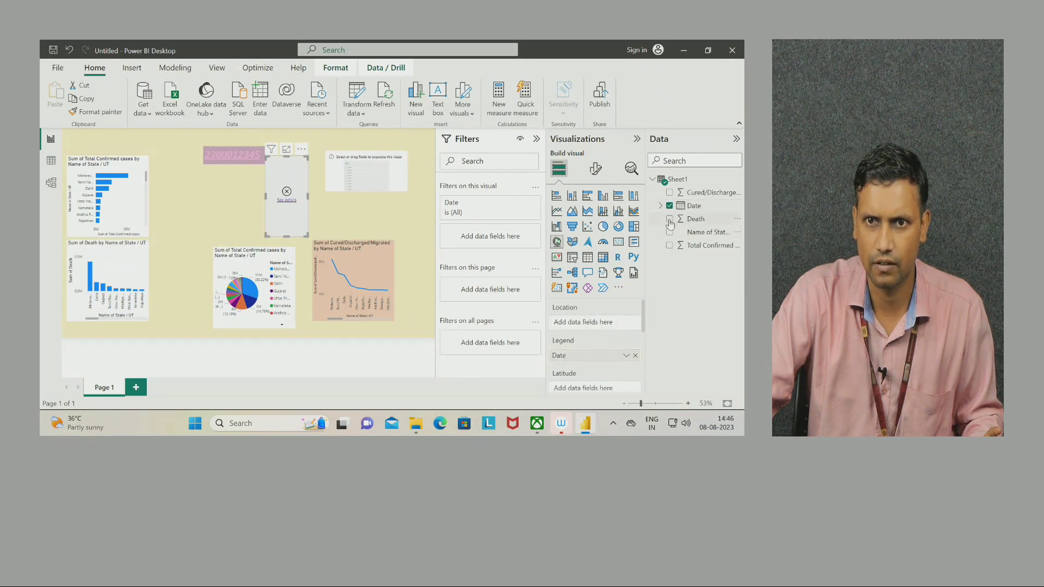
{"action": "left_click", "coordinate": [670, 219]}
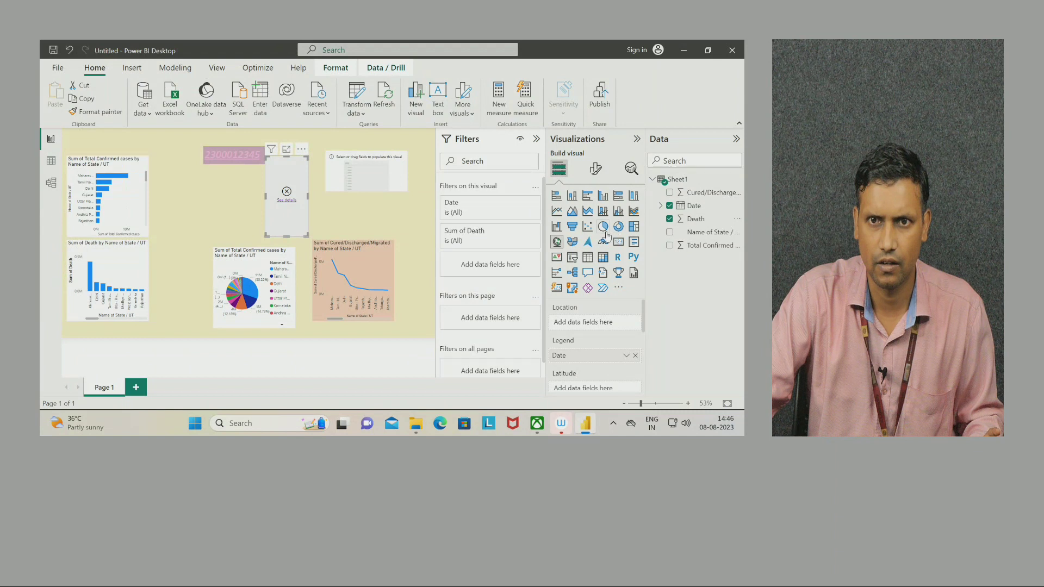
{"action": "left_click", "coordinate": [588, 228]}
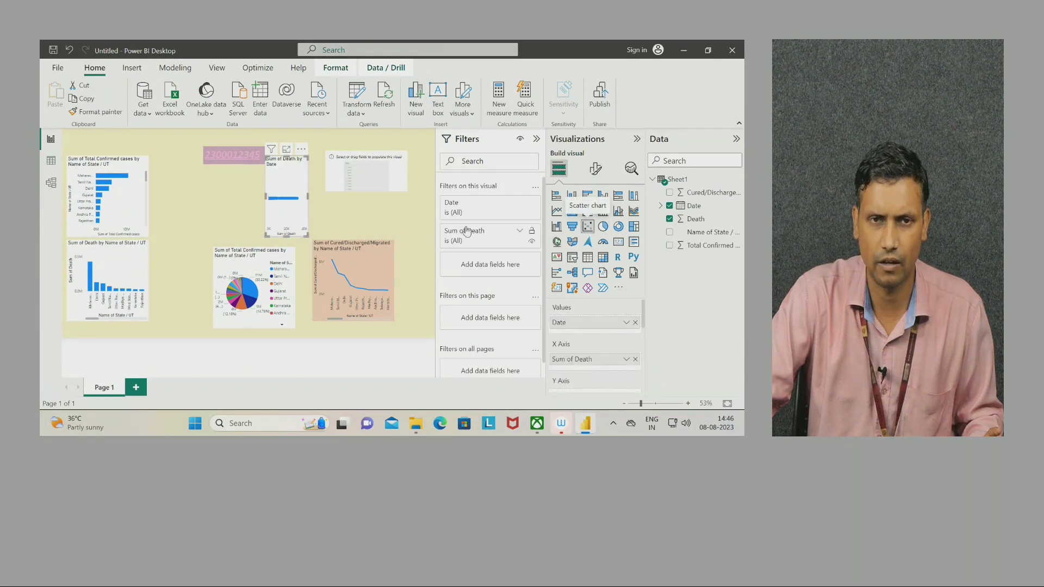
{"action": "left_click_drag", "start_coordinate": [283, 240], "coordinate": [283, 219]}
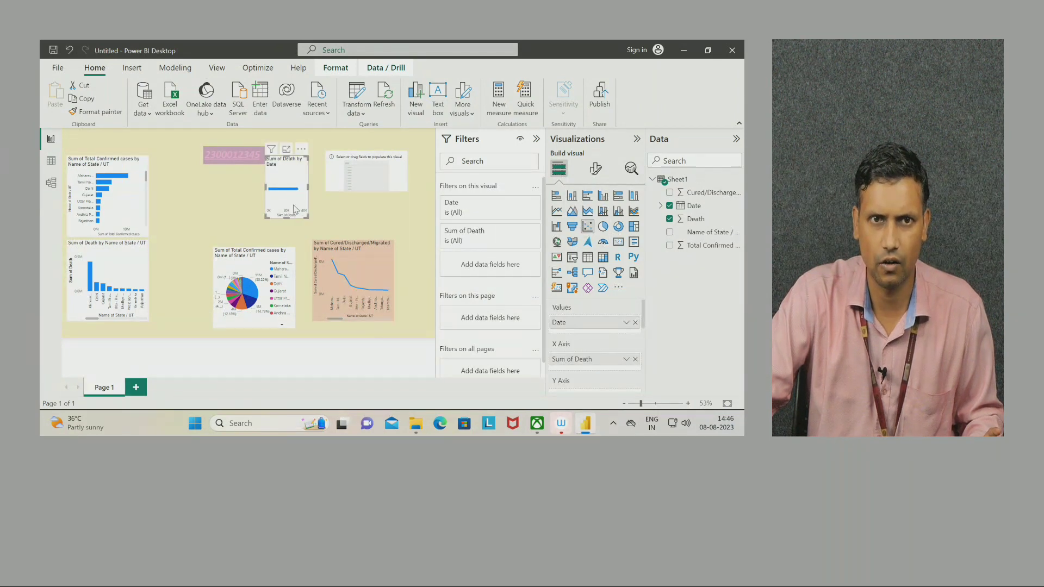
{"action": "left_click_drag", "start_coordinate": [298, 166], "coordinate": [312, 181]}
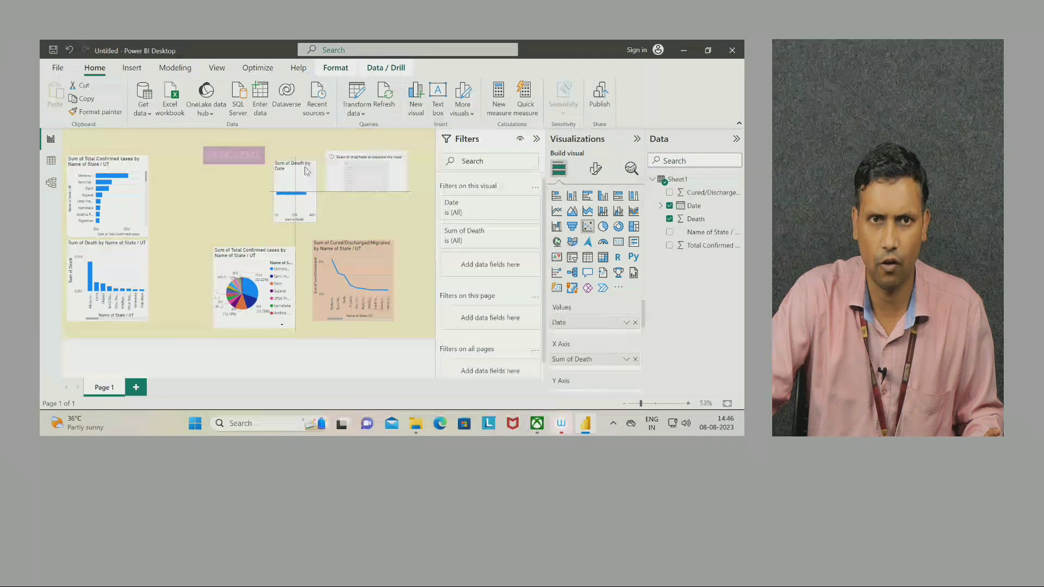
Delete the empty slicer from the report.
{"action": "left_click", "coordinate": [363, 168]}
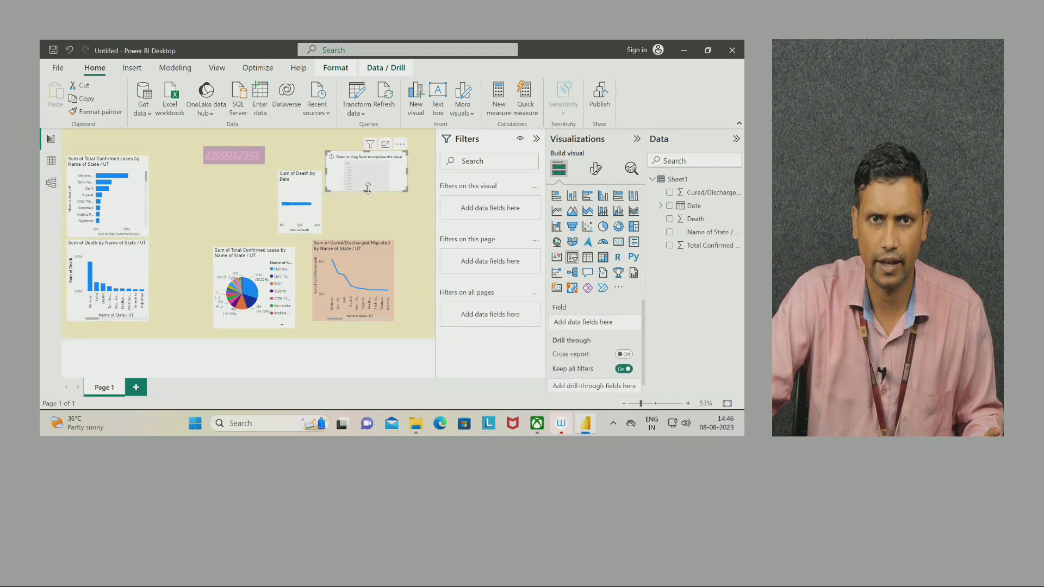
{"action": "left_click_drag", "start_coordinate": [369, 191], "coordinate": [373, 181]}
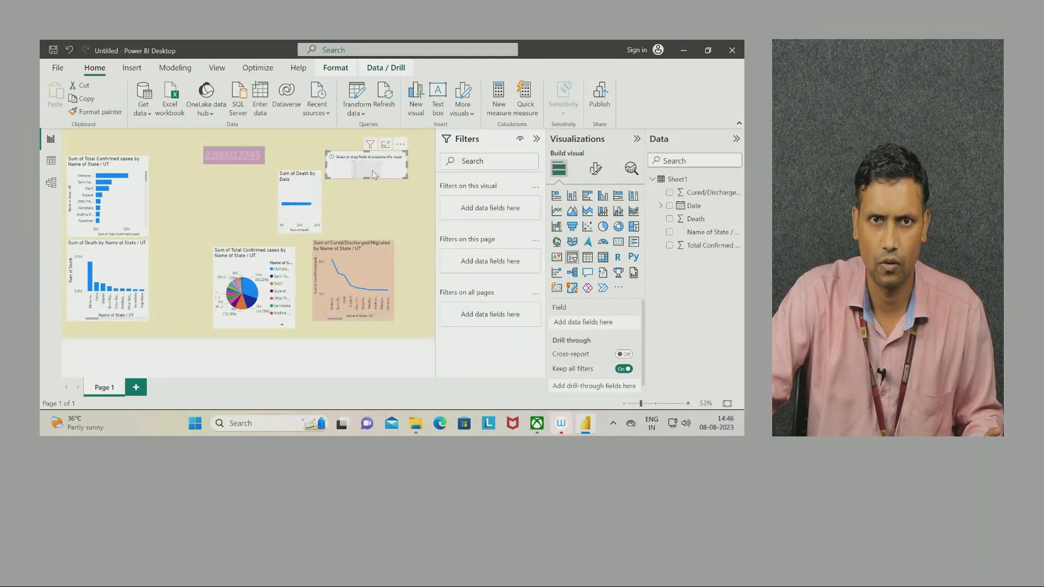
{"action": "left_click", "coordinate": [400, 146]}
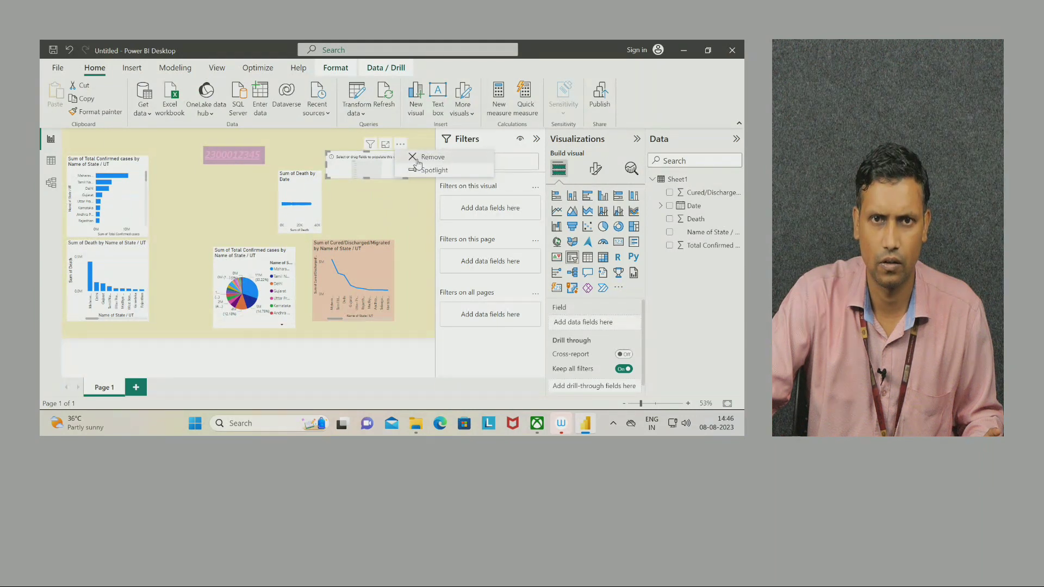
{"action": "left_click", "coordinate": [418, 158]}
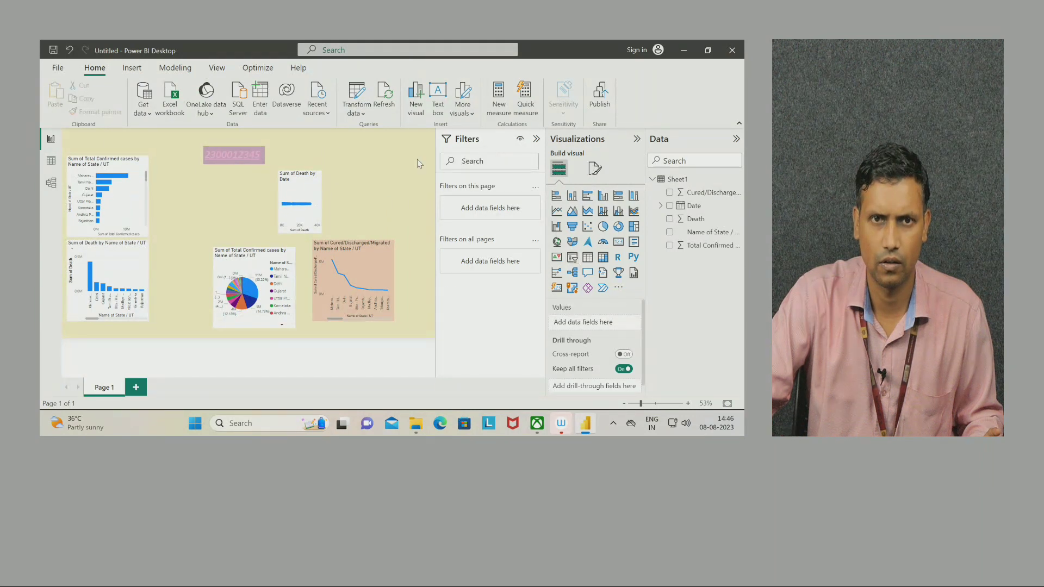
Add another blank slicer, then remove it again.
{"action": "left_click", "coordinate": [572, 258]}
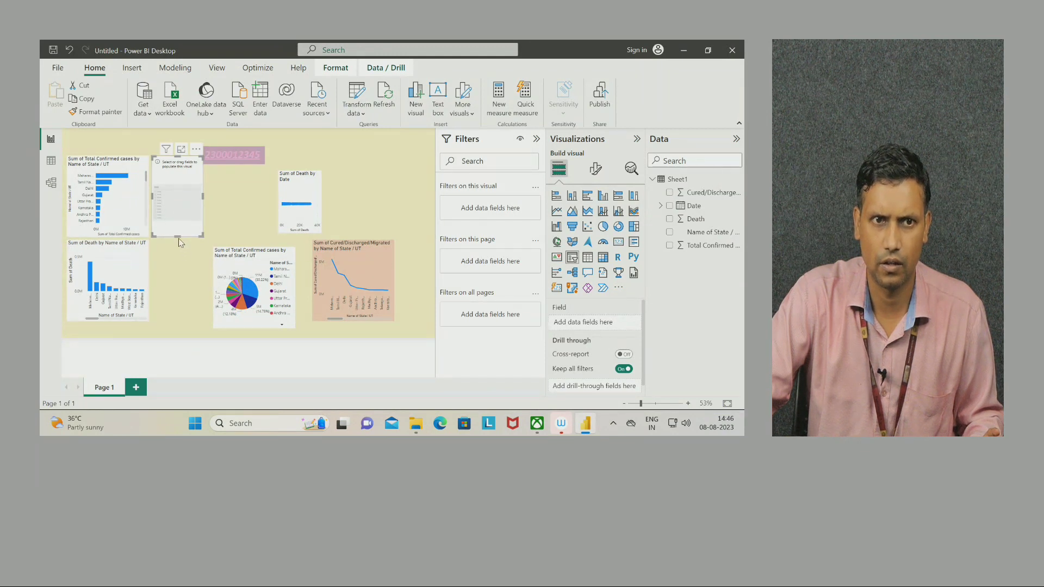
{"action": "left_click_drag", "start_coordinate": [178, 236], "coordinate": [178, 201]}
{"action": "left_click", "coordinate": [196, 149]}
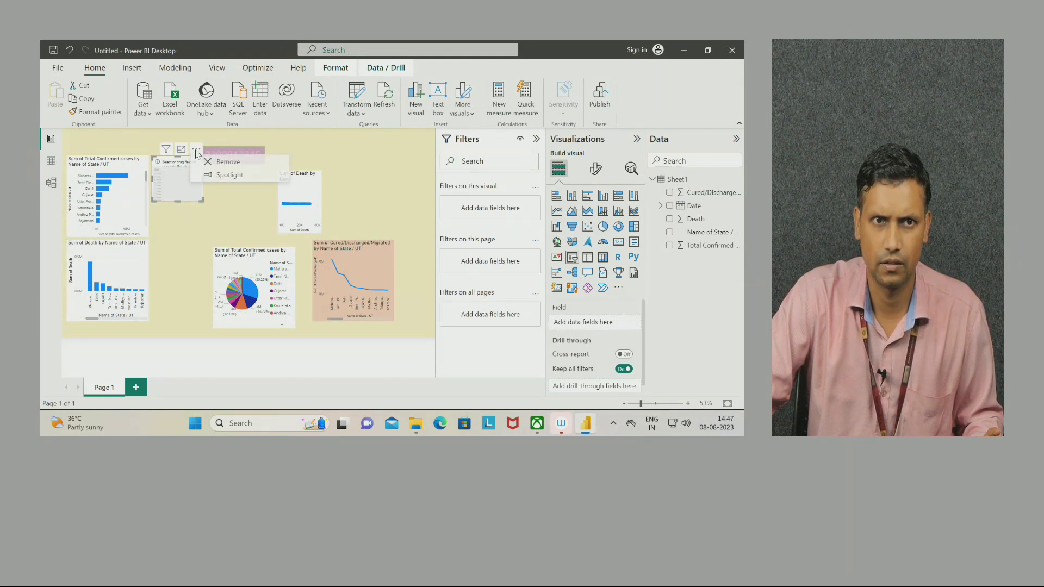
{"action": "left_click", "coordinate": [224, 162]}
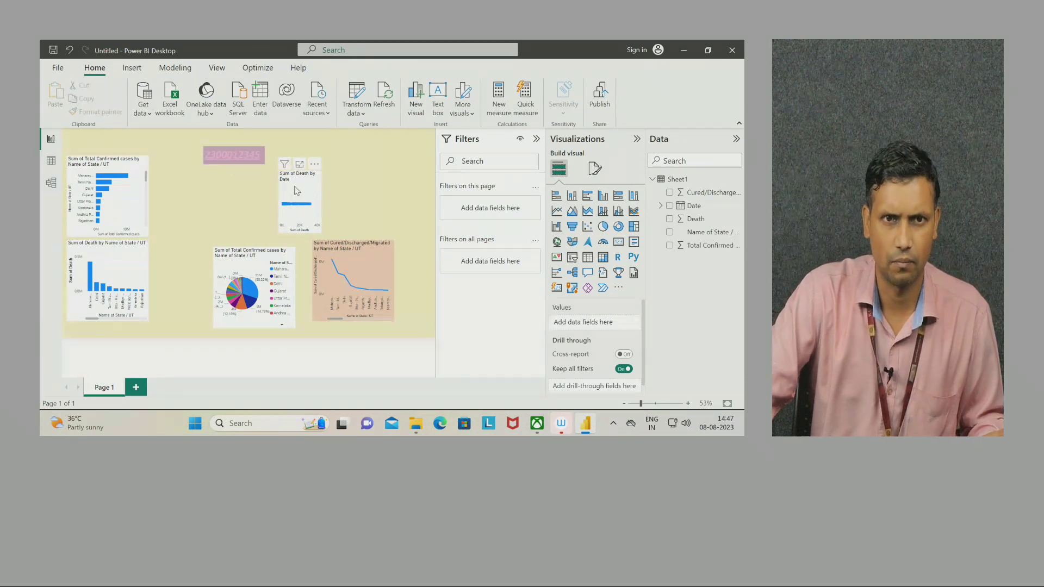
Make the Sum of Death by Date scatter chart shorter.
{"action": "mouse_move", "coordinate": [286, 169]}
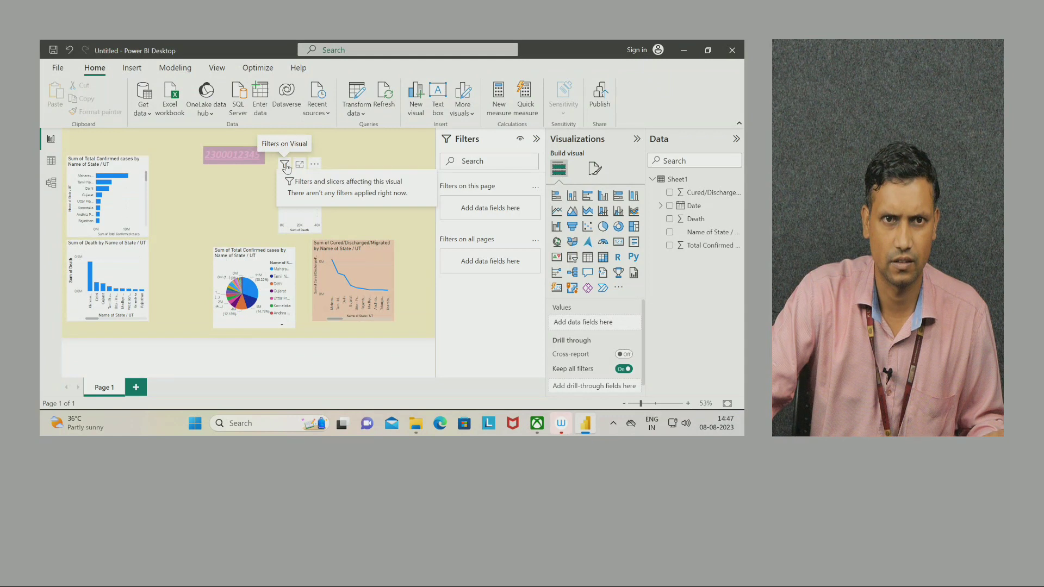
{"action": "left_click", "coordinate": [287, 169]}
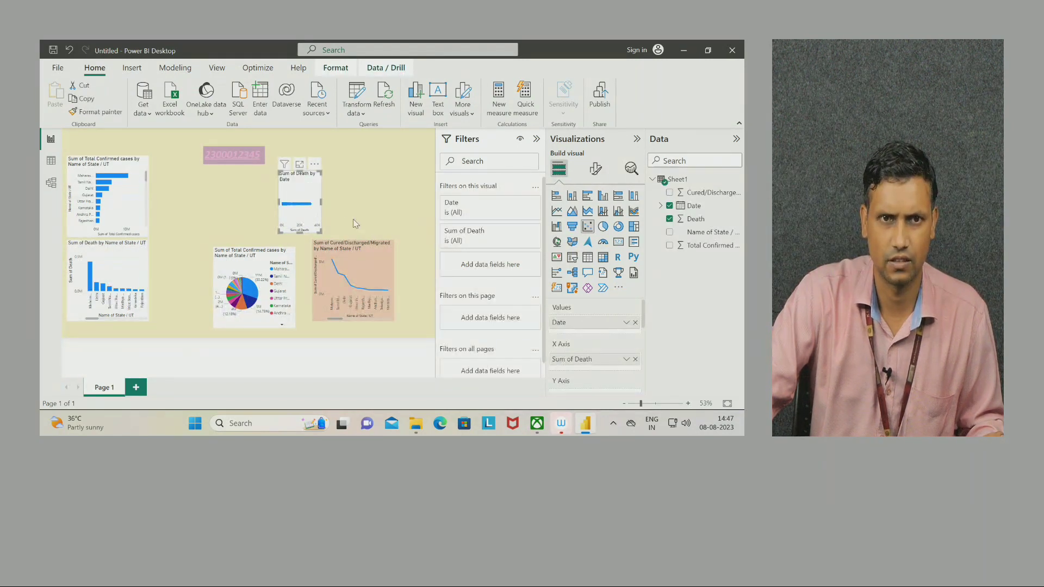
{"action": "left_click_drag", "start_coordinate": [300, 232], "coordinate": [301, 212]}
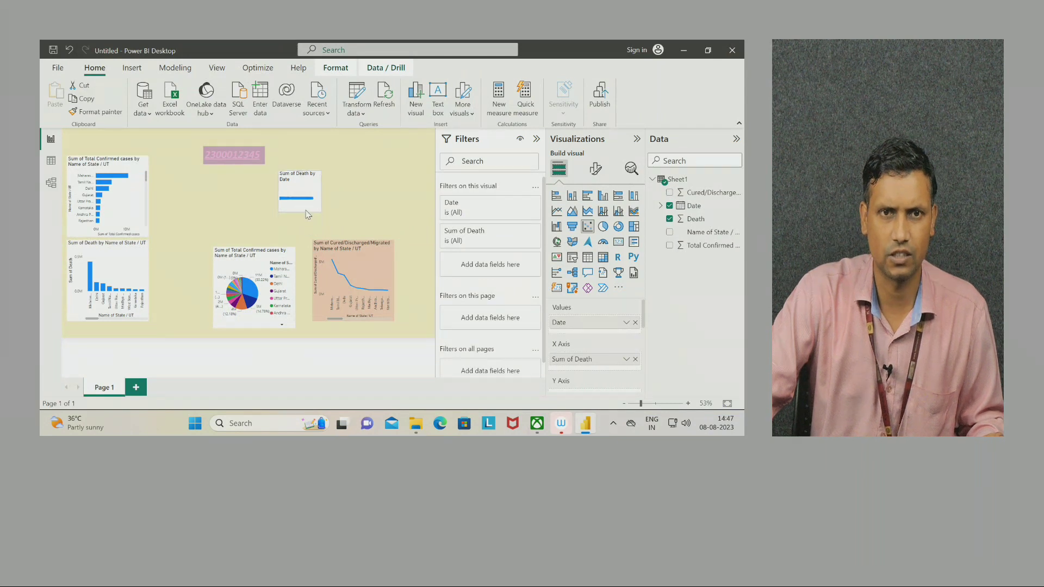
{"action": "left_click", "coordinate": [387, 201]}
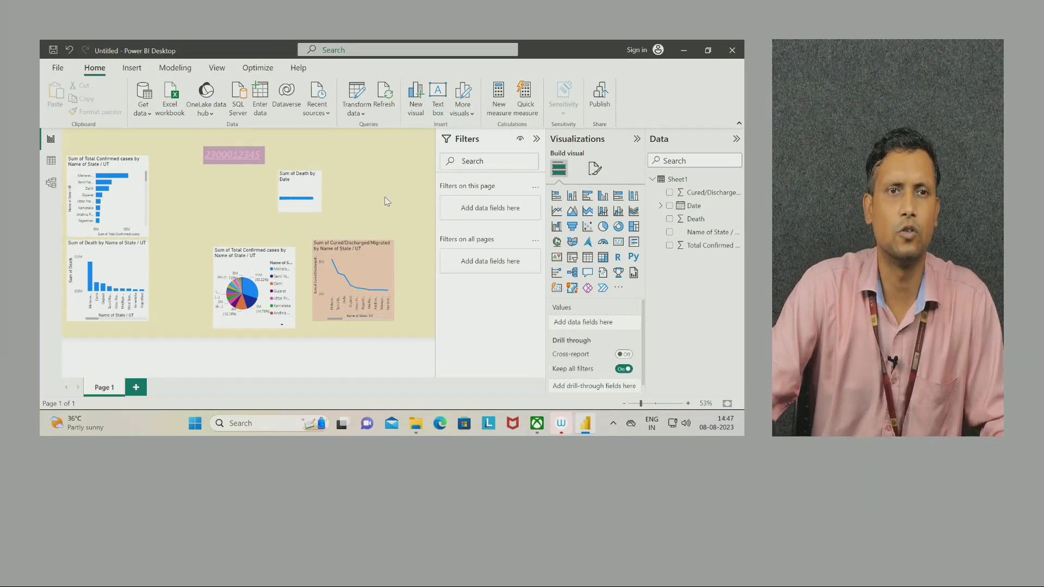